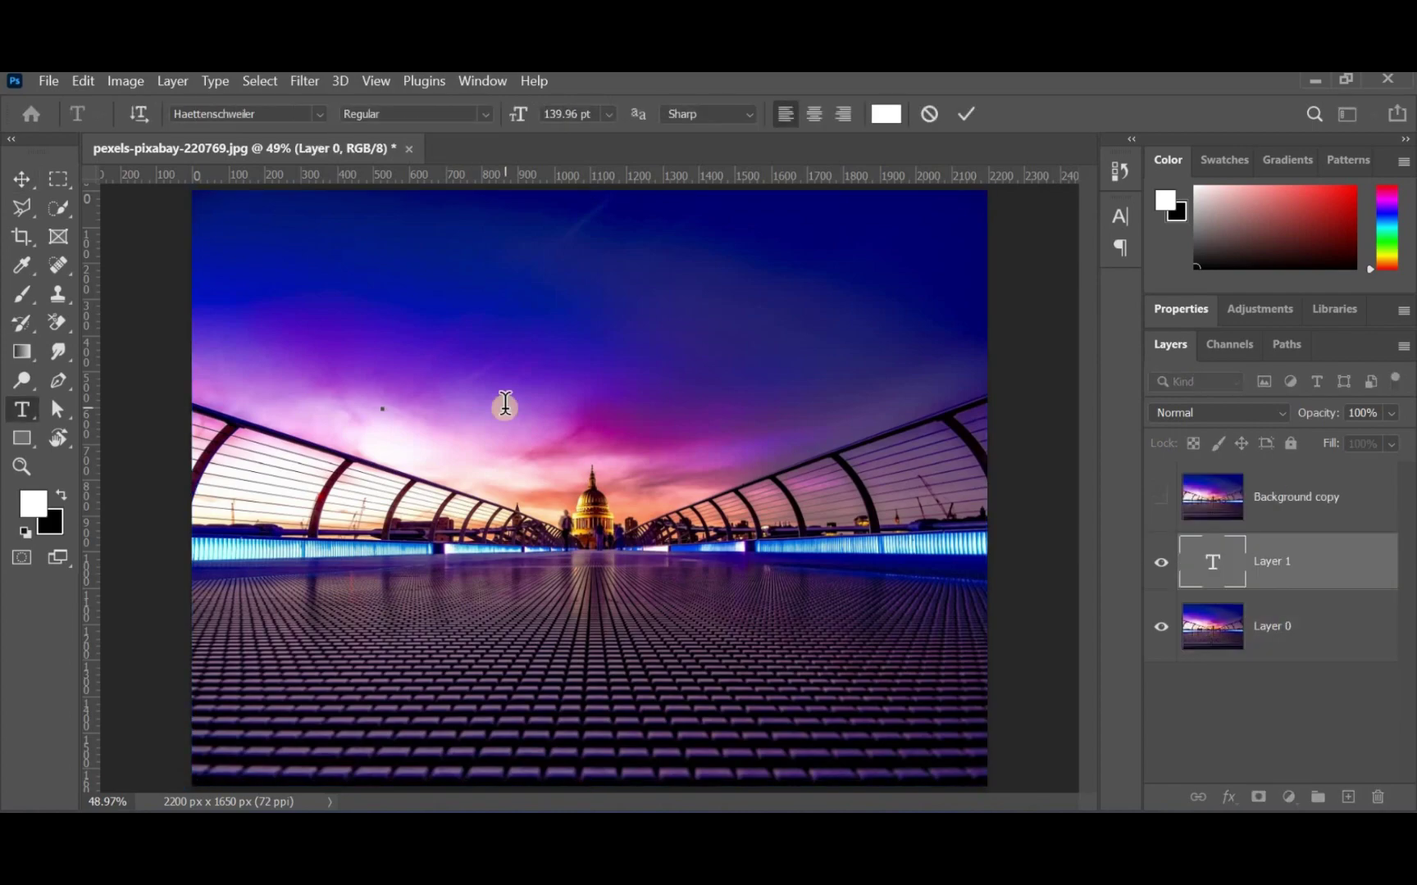
# Type the word LIGHT in white bold type on the bridge photo, fixing a typo.
pyautogui.write('Li')
pyautogui.press('BackSpace')
pyautogui.write('IGH')
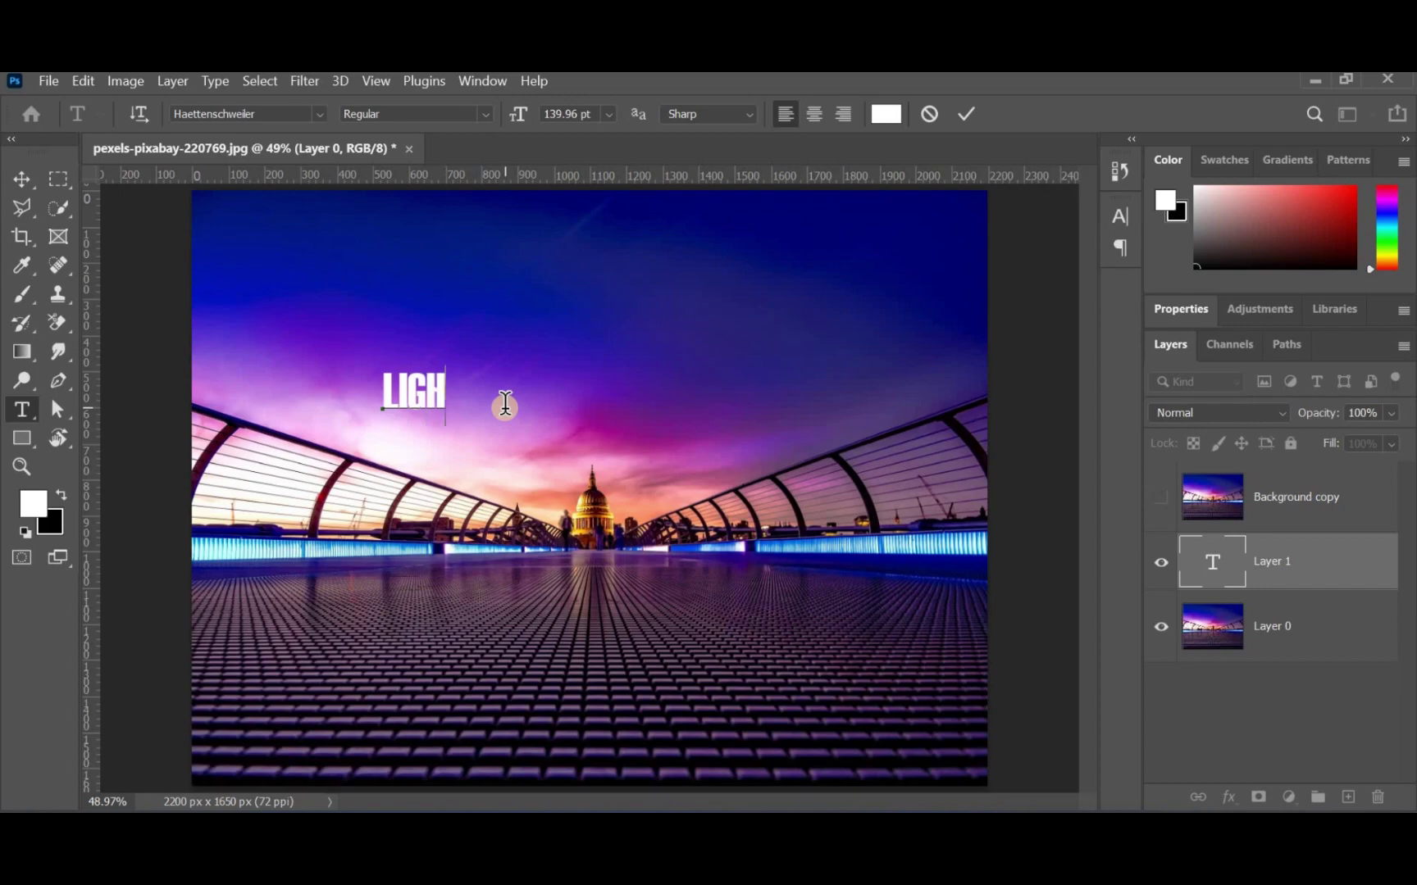
pyautogui.write('T')
pyautogui.click(32, 178)
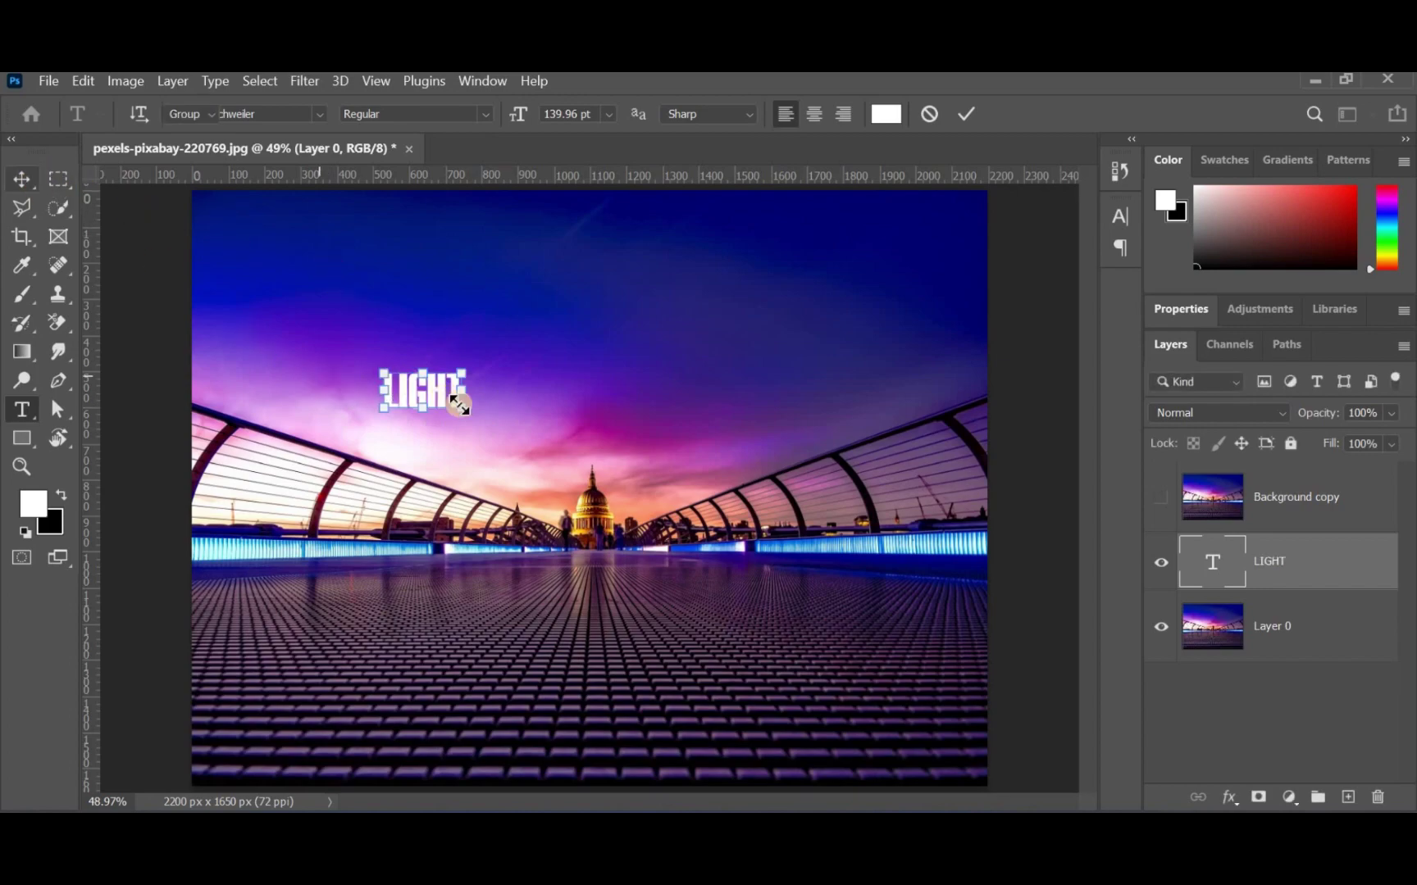
# Enlarge LIGHT to span most of the photo and centre it.
pyautogui.hotkey('ctrl', 't')
pyautogui.moveTo(700, 556); pyautogui.dragTo(906, 620)
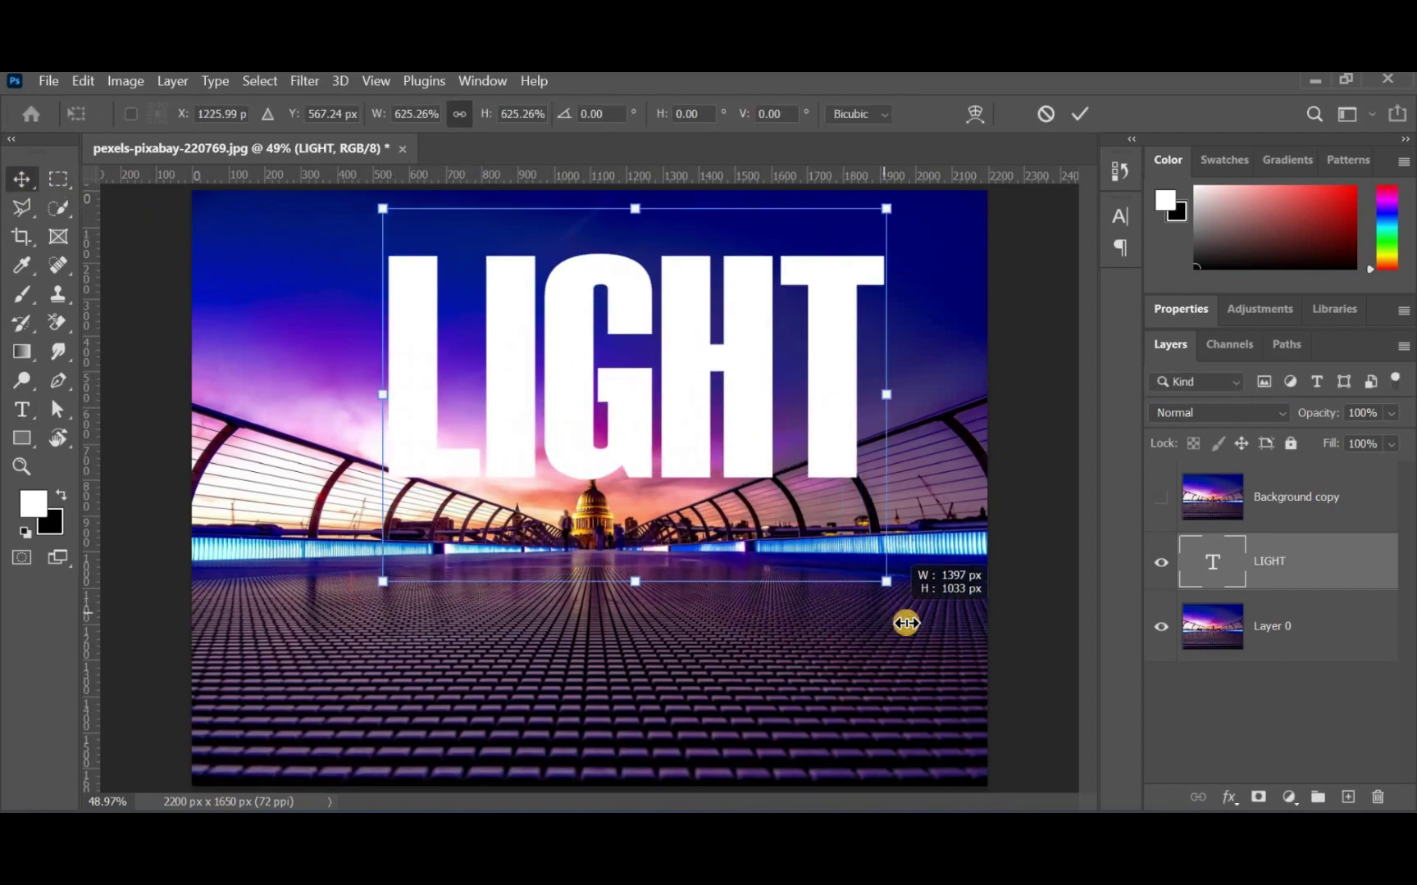
pyautogui.click(1074, 114)
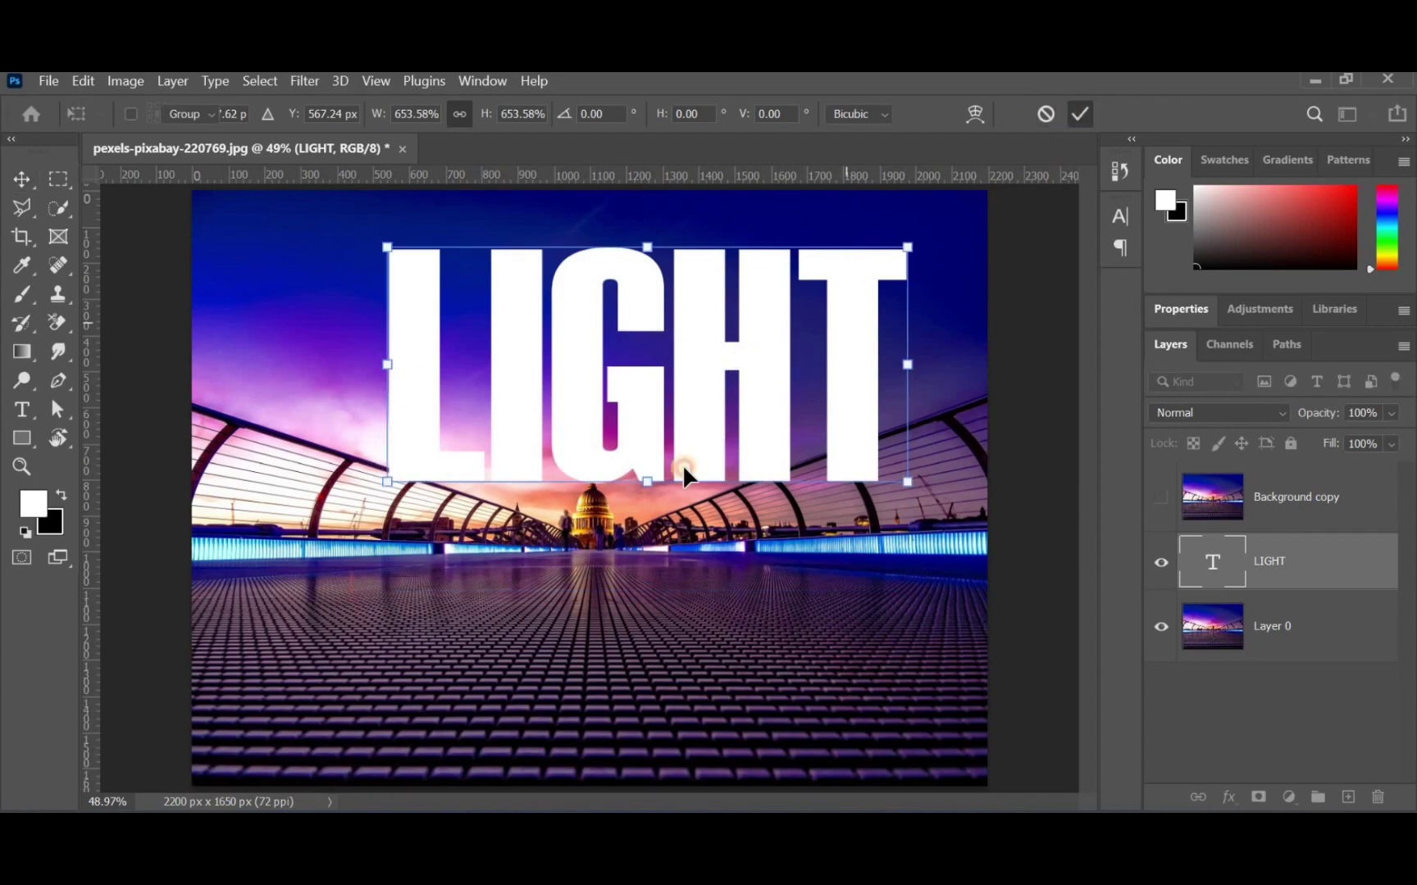
pyautogui.moveTo(680, 465); pyautogui.dragTo(682, 452)
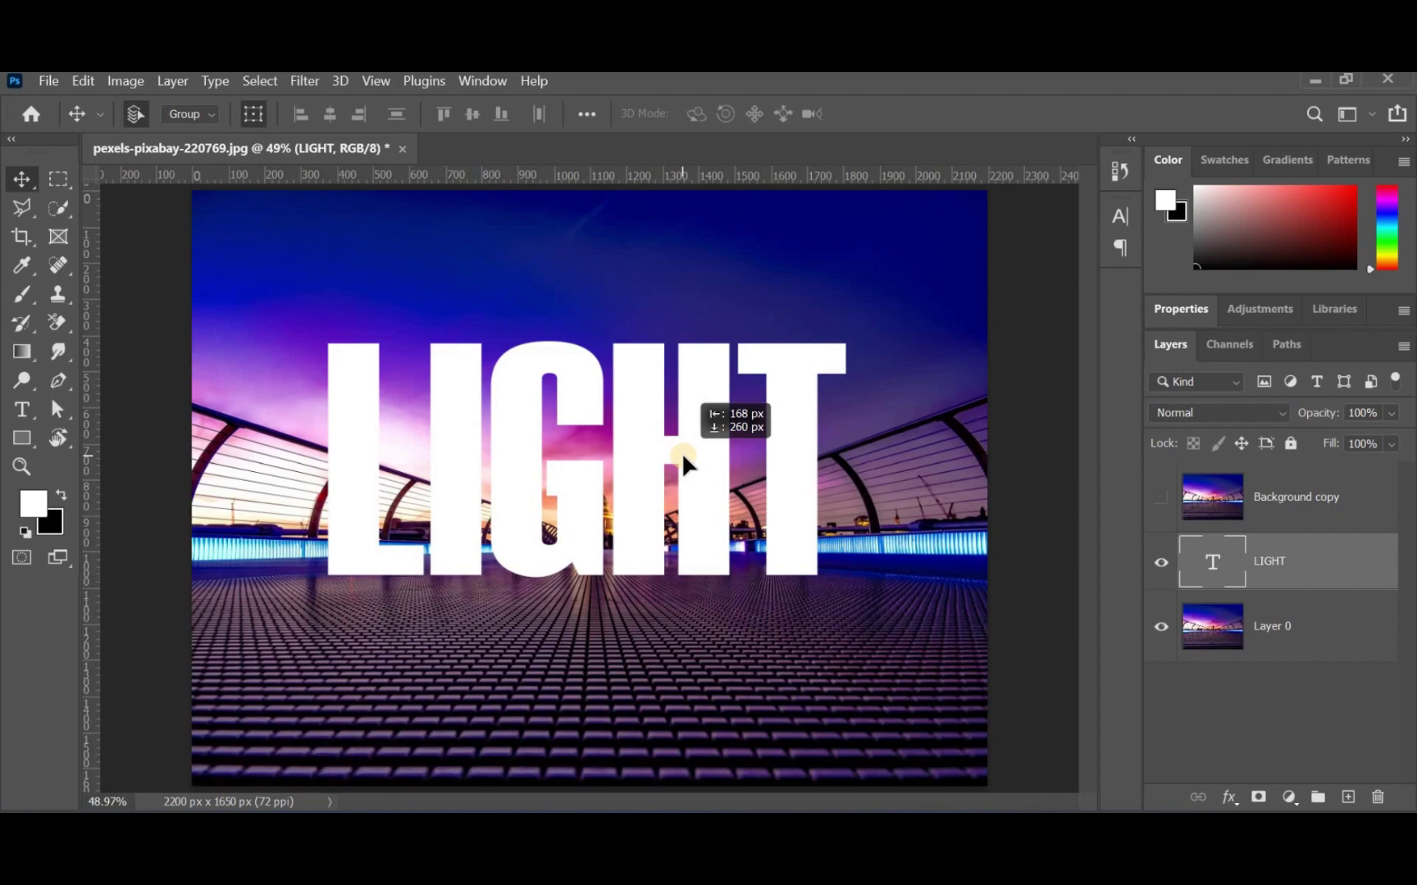
pyautogui.click(1286, 723)
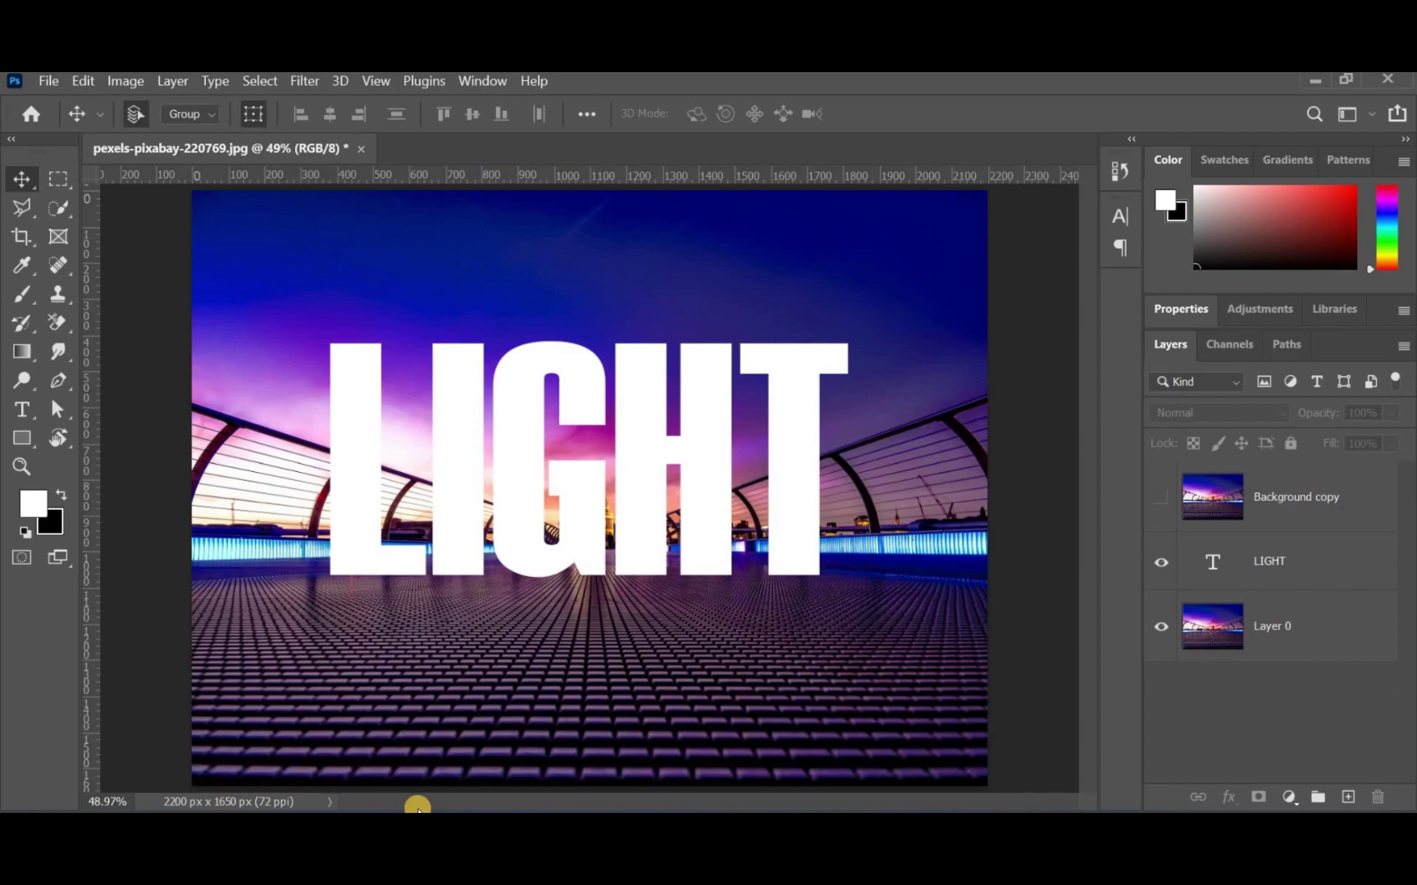
# Add a Hue/Saturation adjustment layer with Saturation -53 and Lightness about -82.
pyautogui.click(1289, 797)
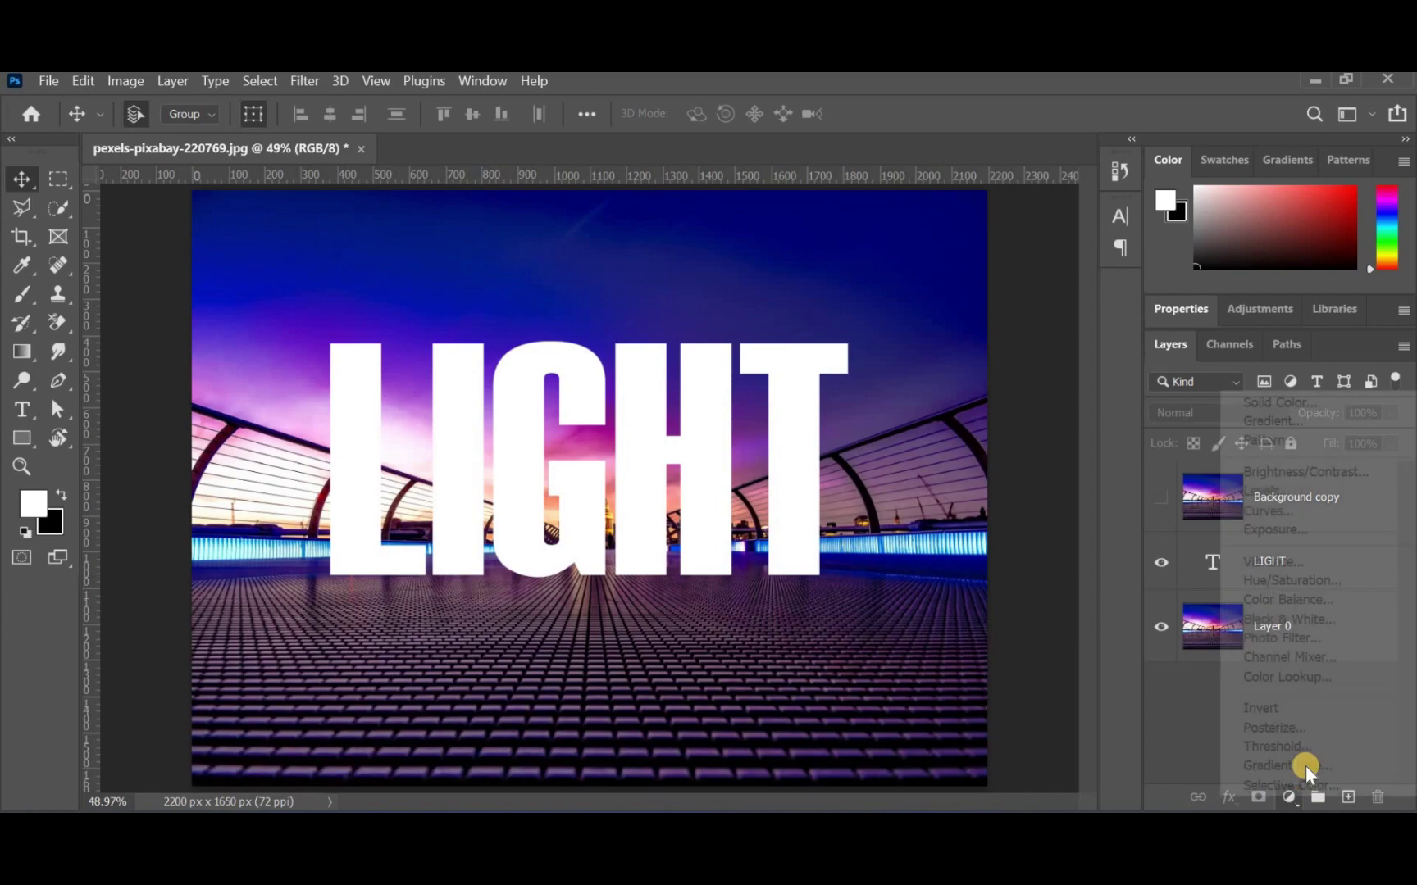
pyautogui.click(1278, 580)
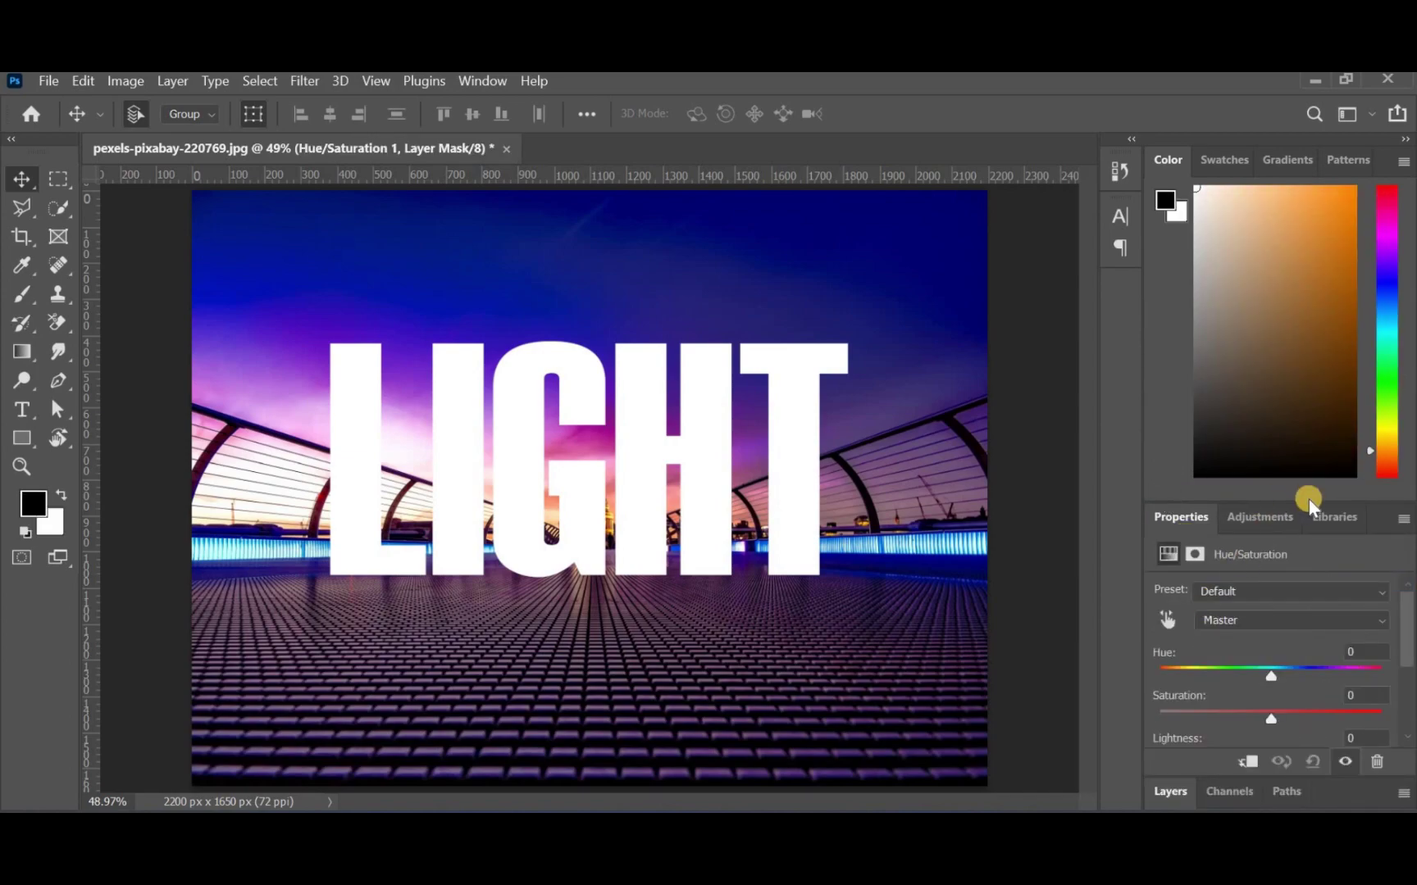
pyautogui.moveTo(1298, 487); pyautogui.dragTo(1202, 170)
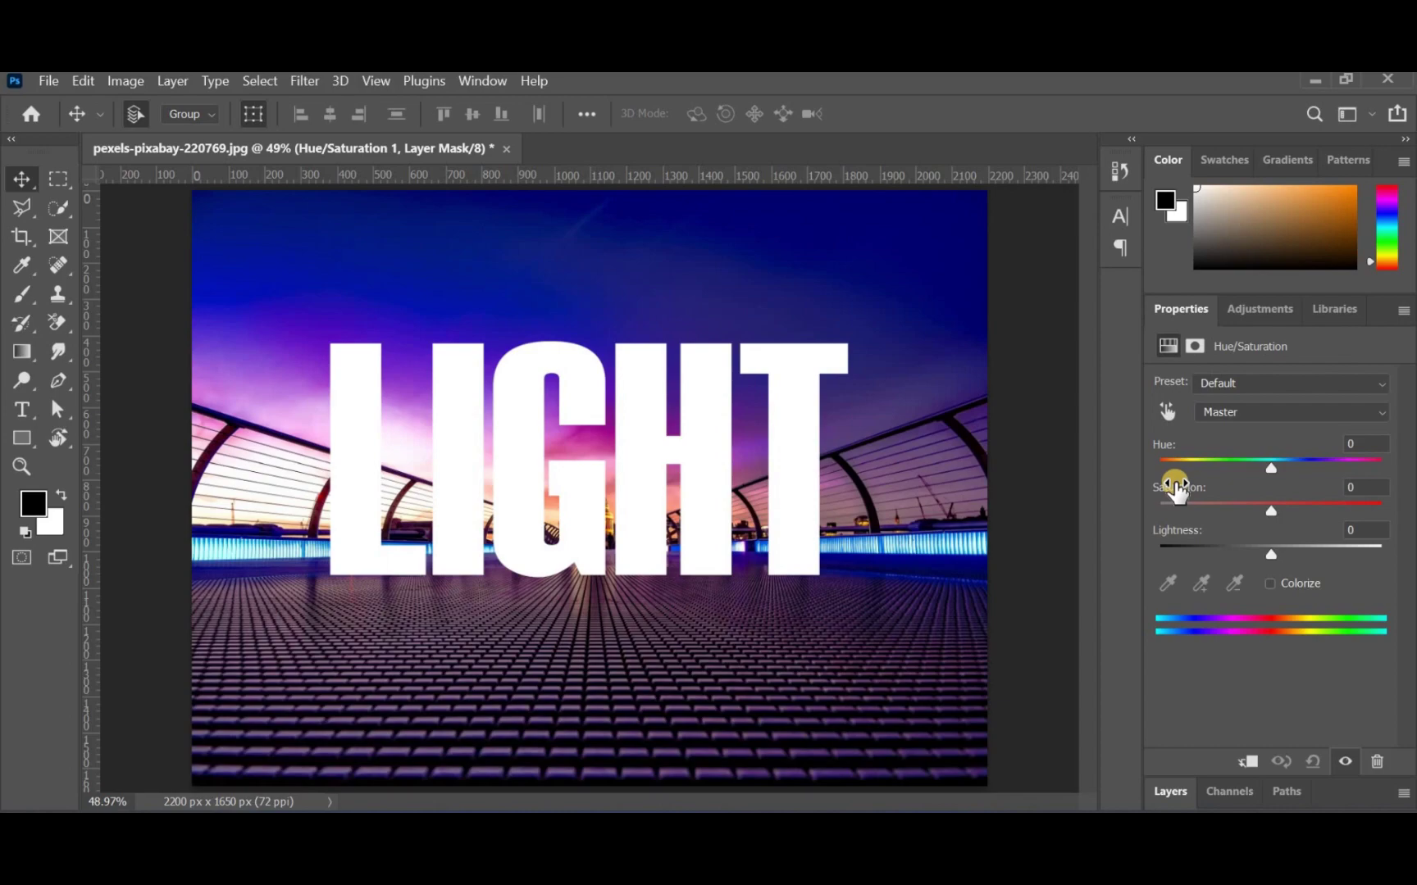
pyautogui.click(1165, 493)
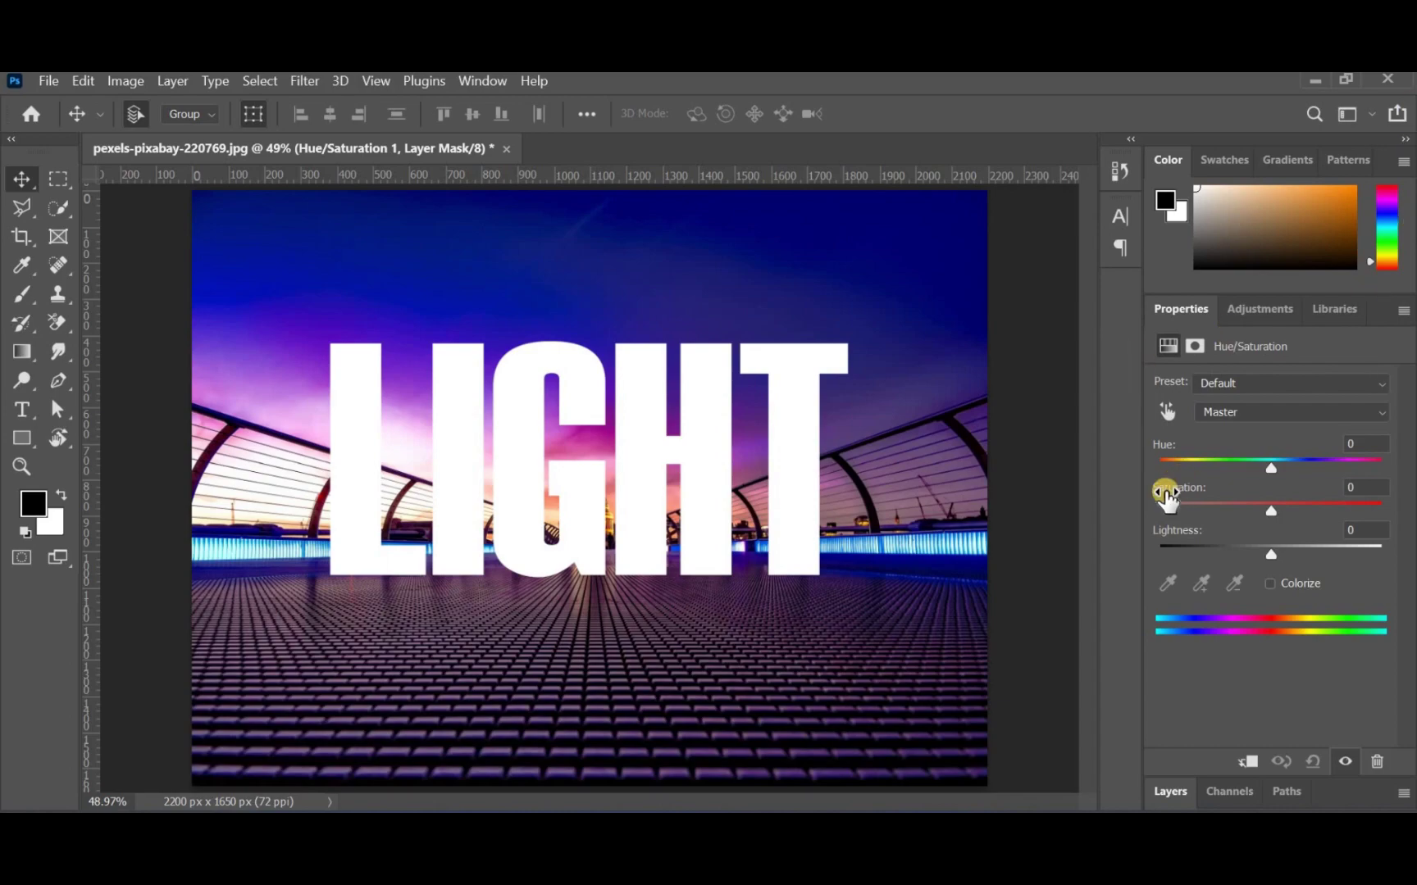
pyautogui.click(1203, 505)
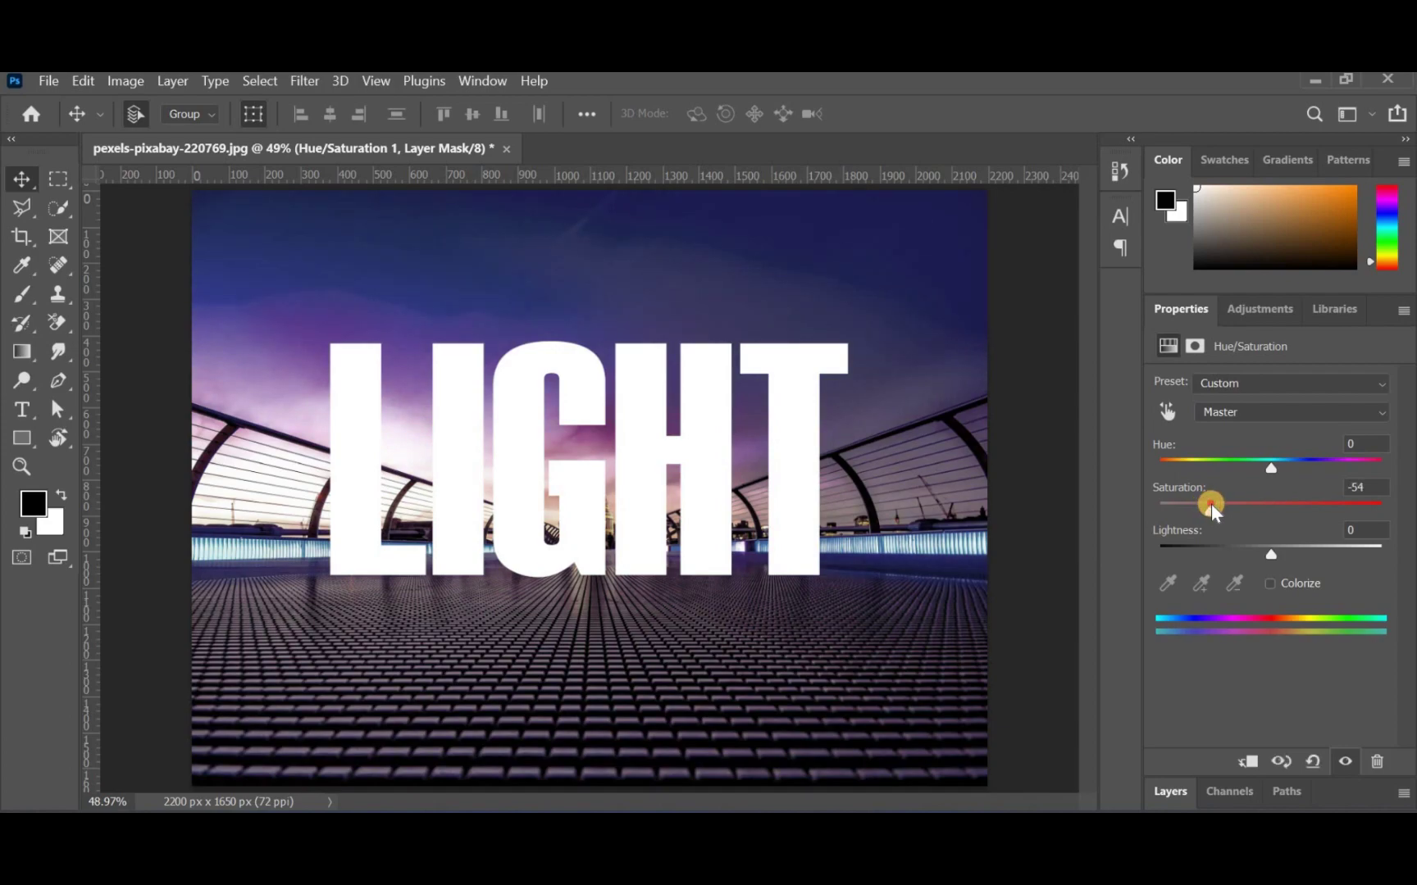
pyautogui.click(1227, 547)
pyautogui.moveTo(1210, 547); pyautogui.dragTo(1207, 547)
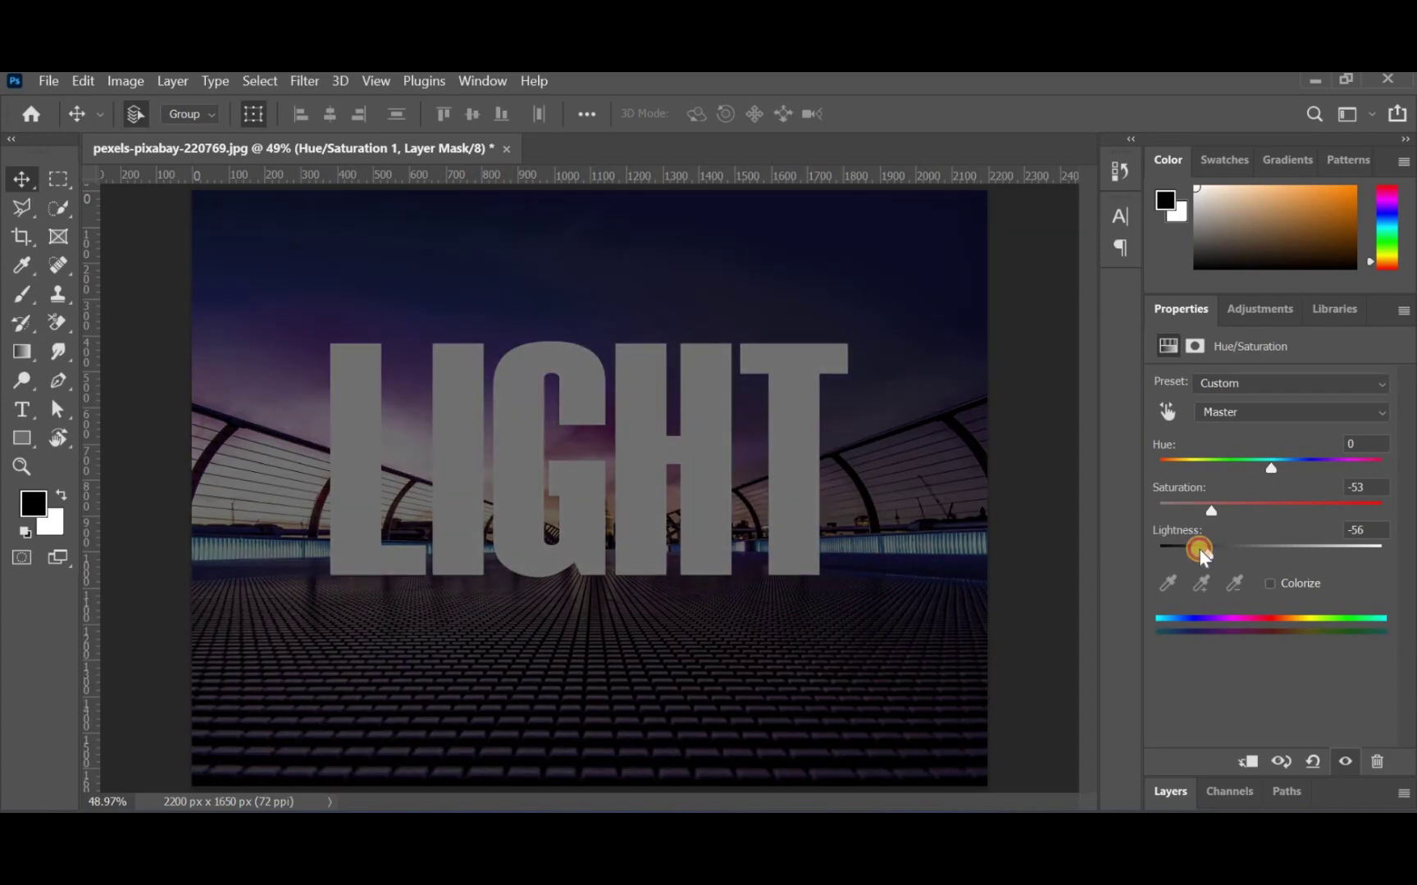
pyautogui.moveTo(1209, 549); pyautogui.dragTo(1186, 551)
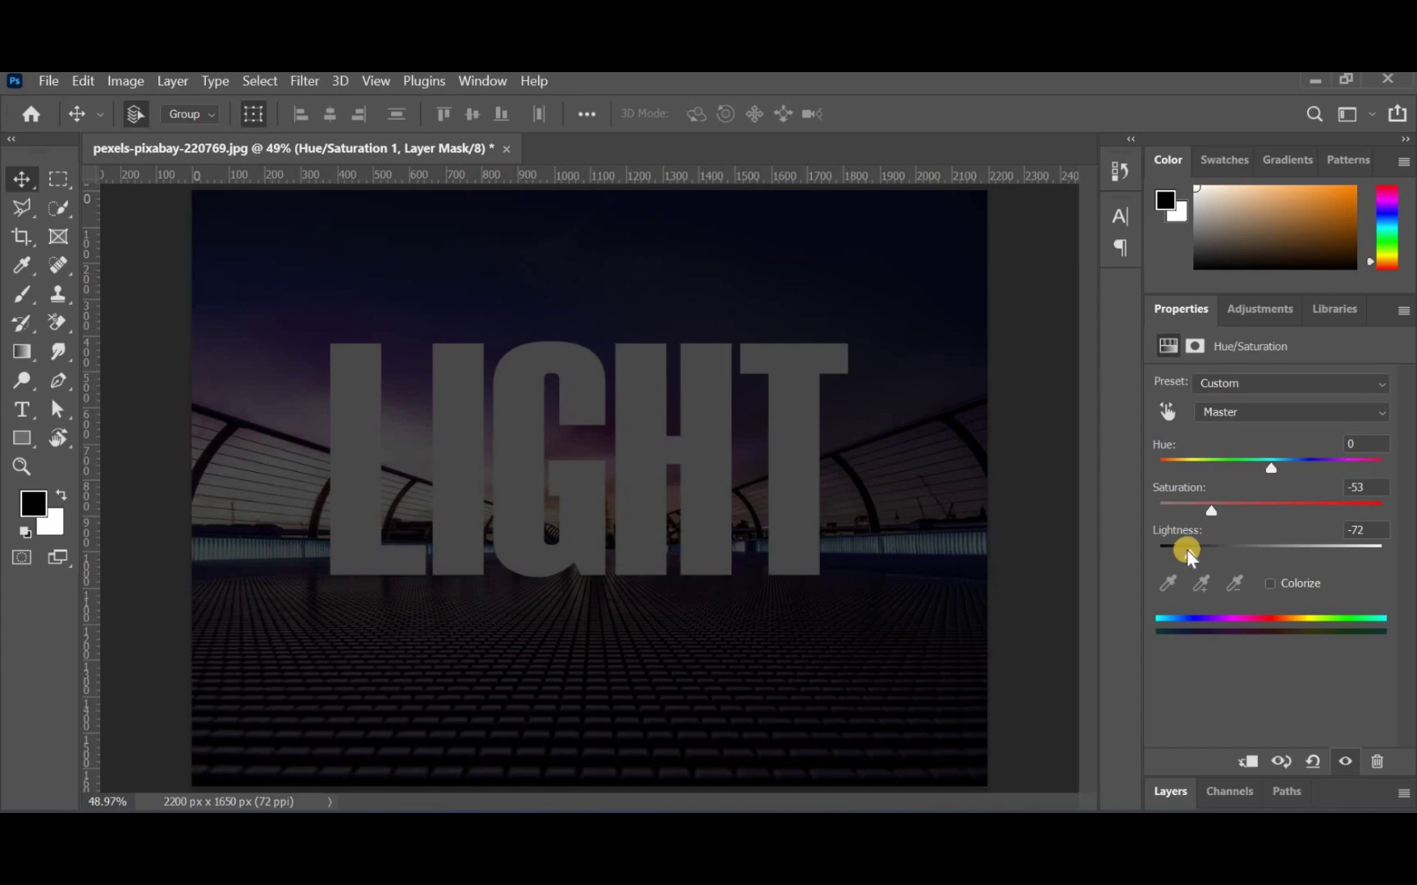
pyautogui.moveTo(1187, 552); pyautogui.dragTo(1179, 556)
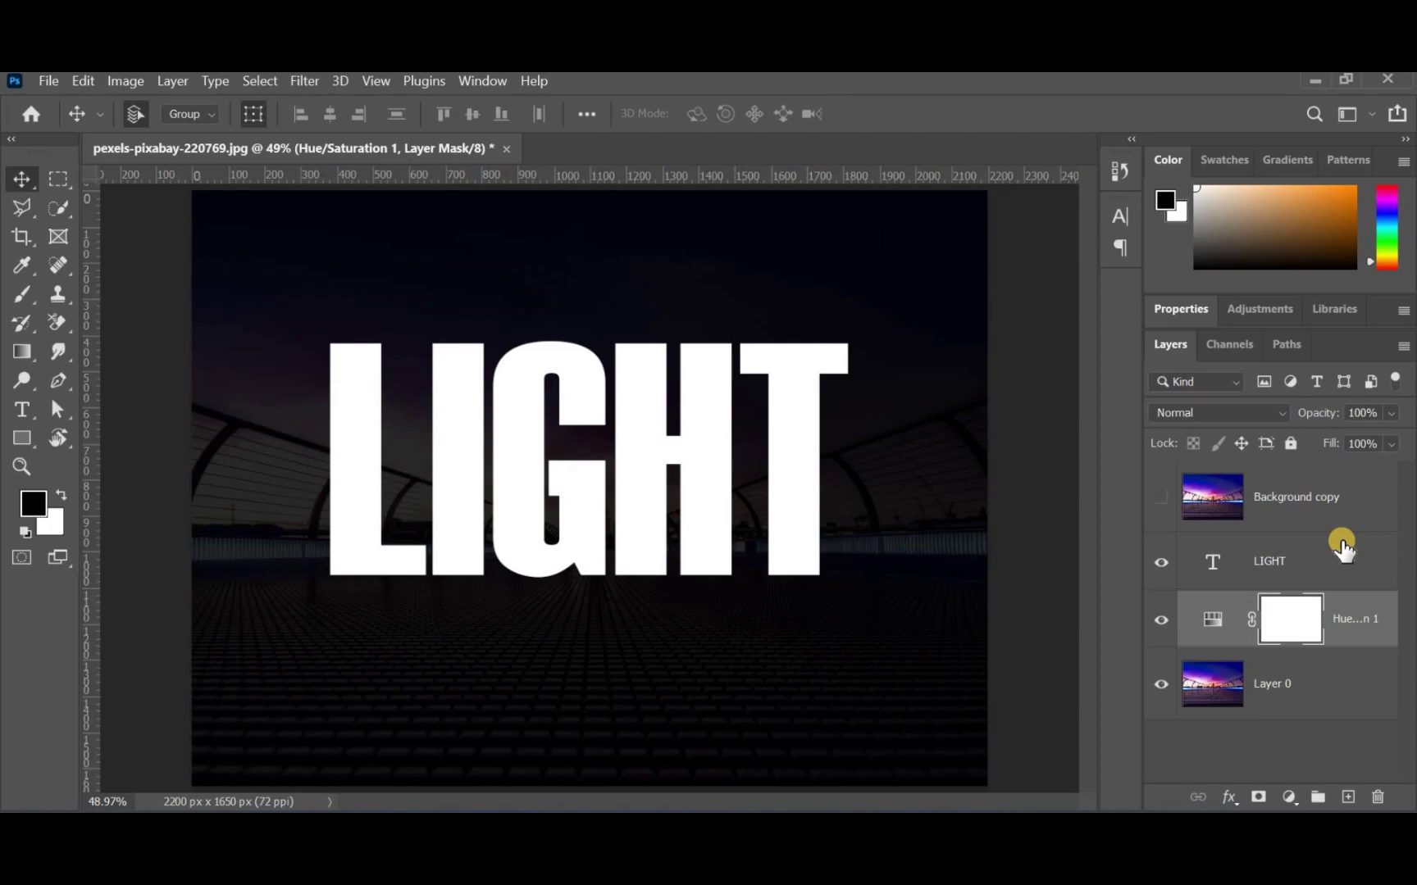
# Make the Background copy layer visible and clip it to the LIGHT text as a clipping mask.
pyautogui.click(1161, 497)
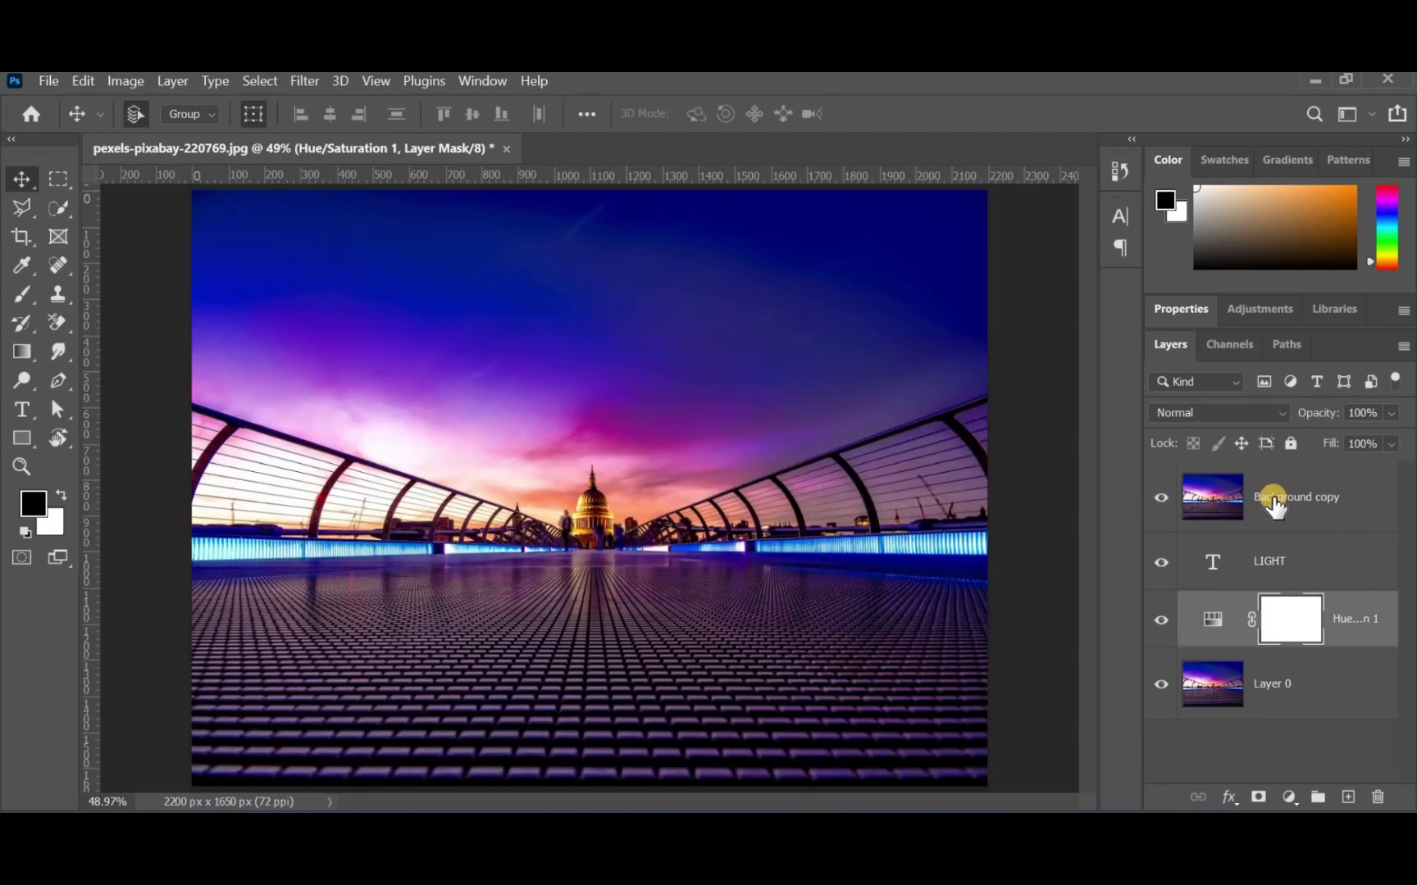
pyautogui.click(1272, 498)
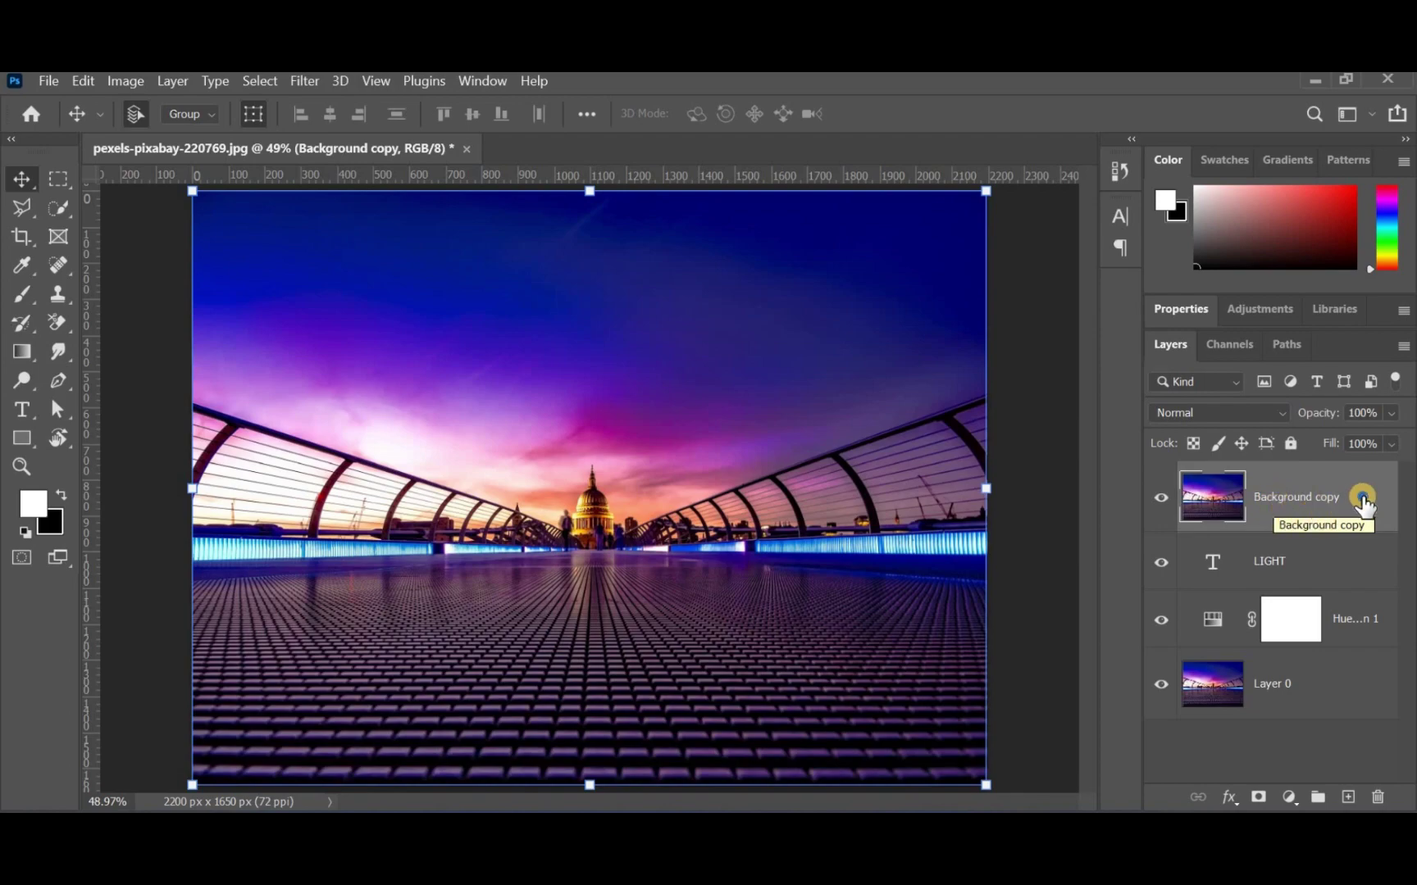
pyautogui.rightClick(1253, 513)
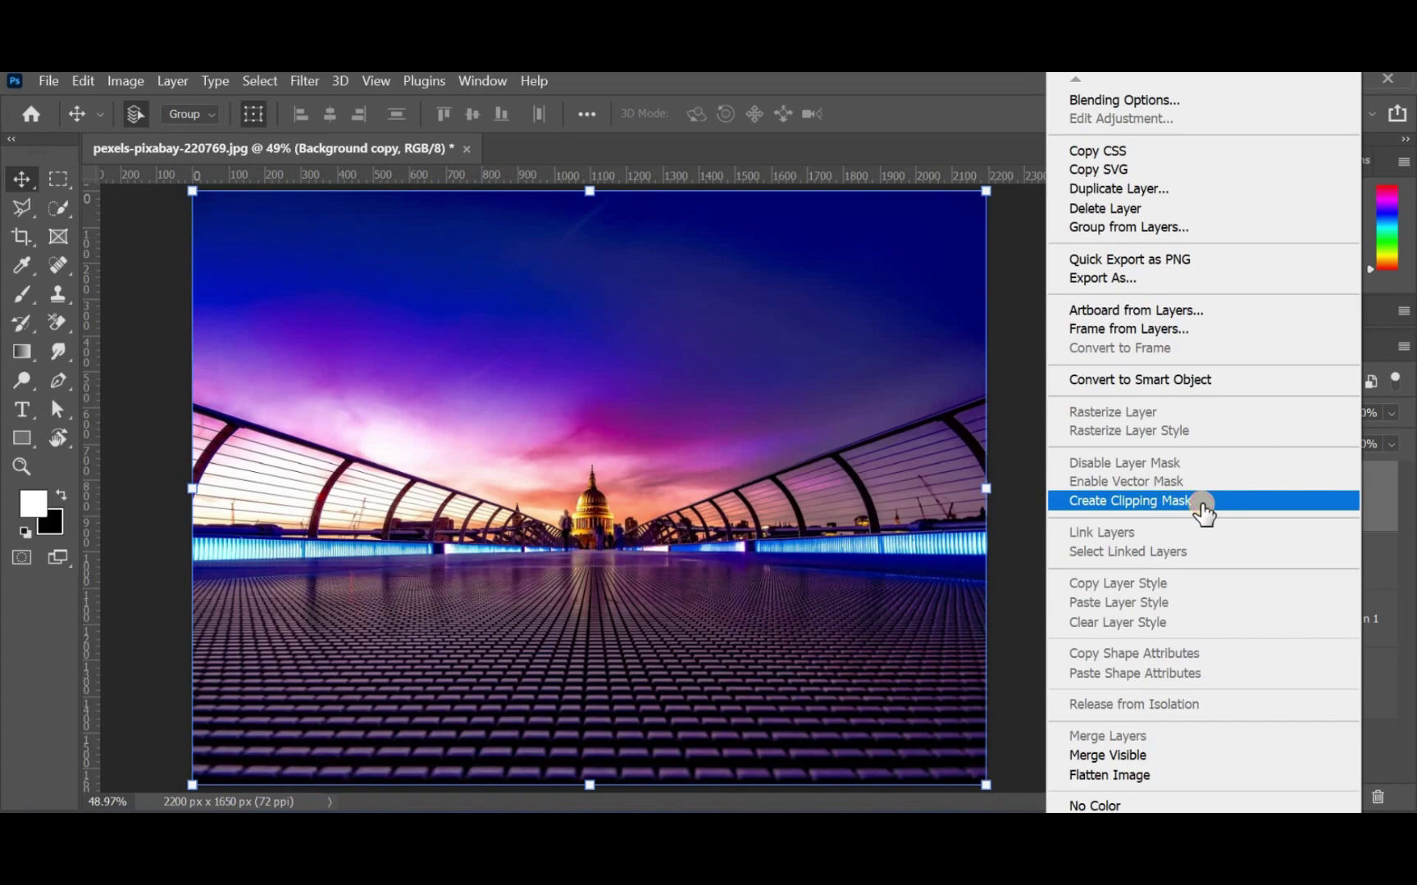
pyautogui.click(1202, 506)
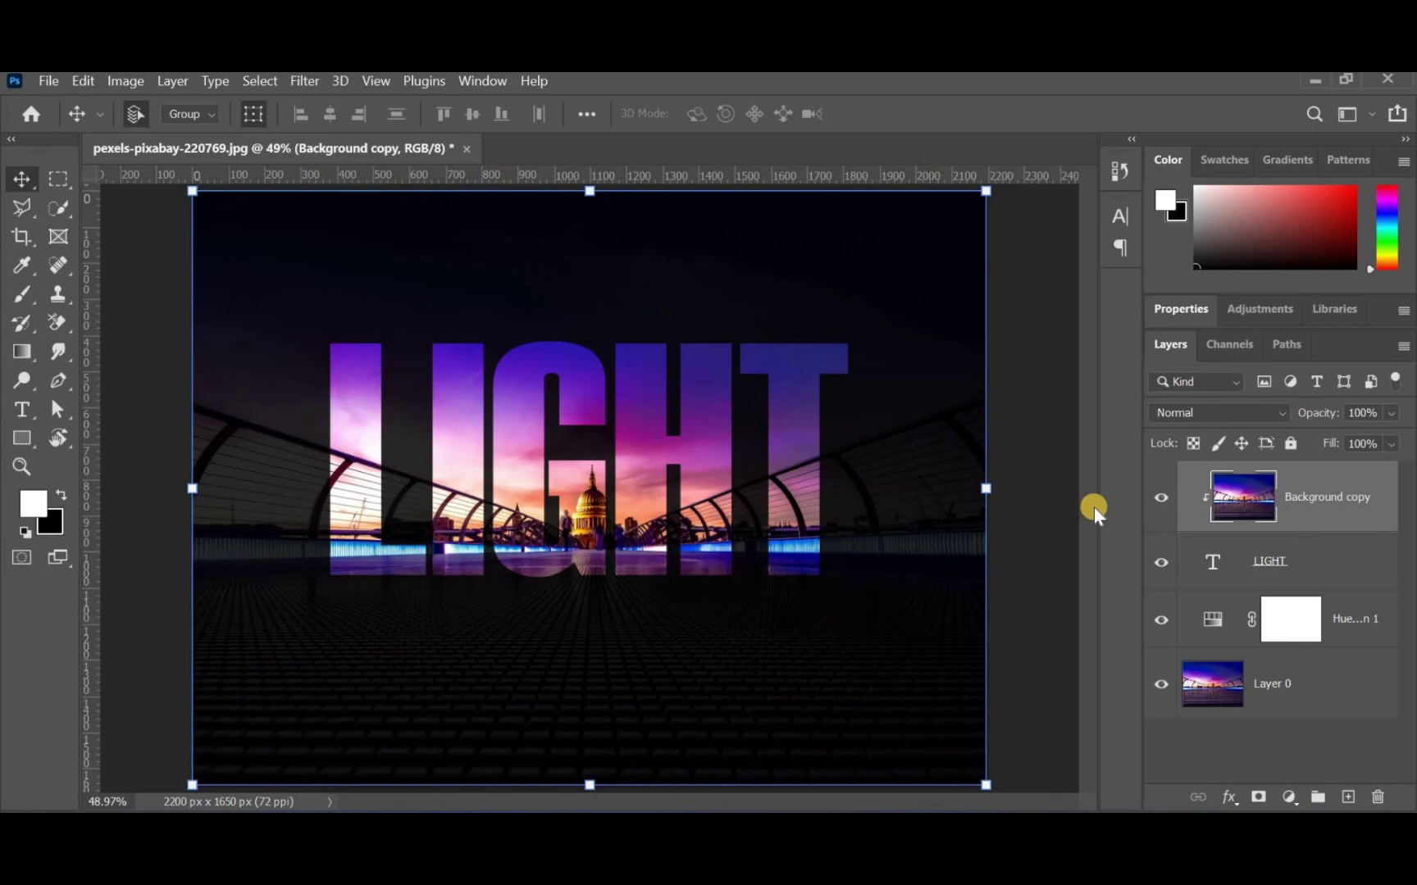
# Duplicate the LIGHT text layer and convert the copy to a shape.
pyautogui.click(1305, 564)
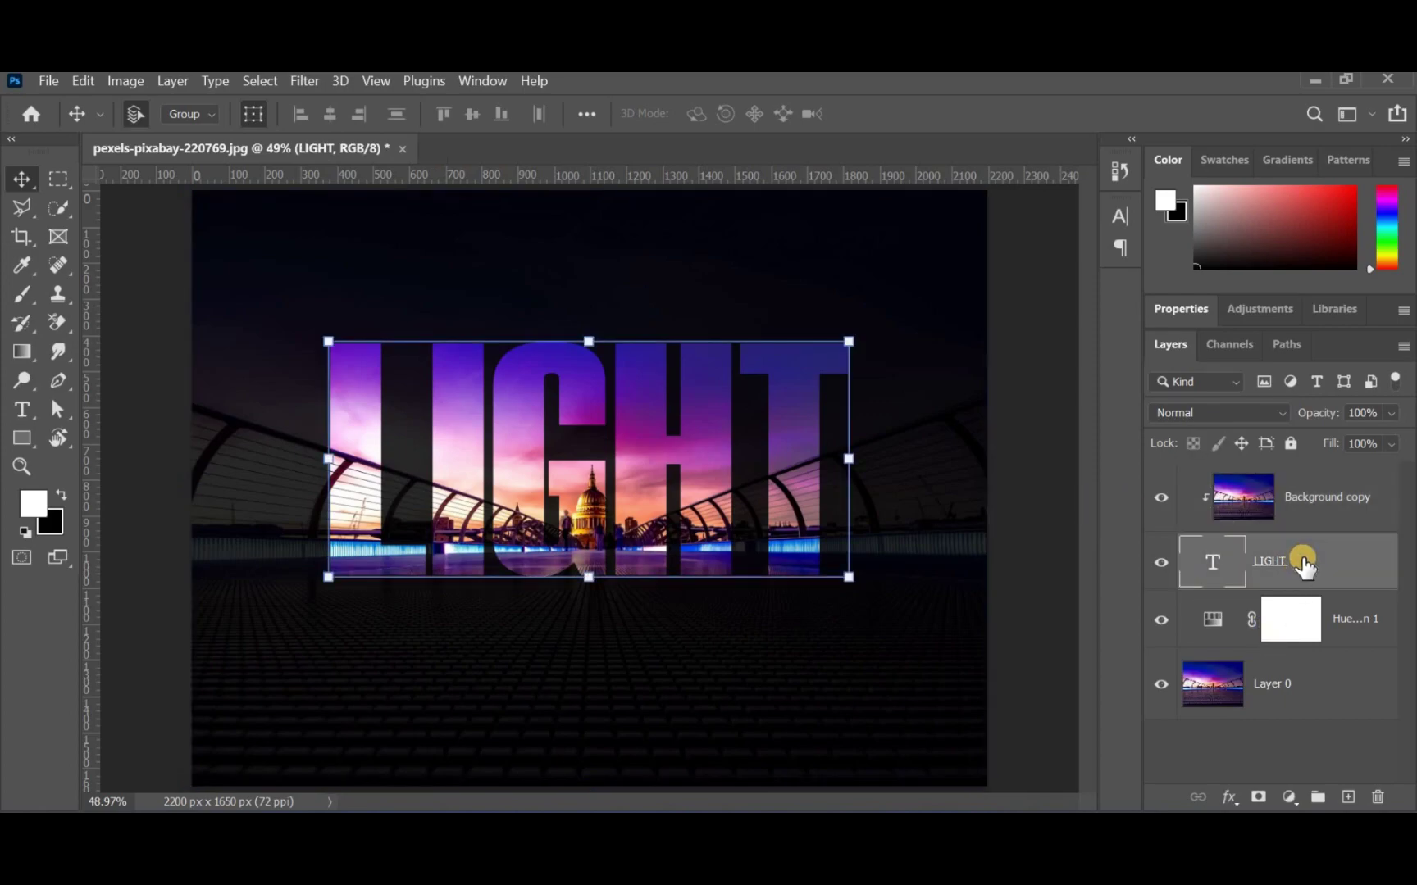
pyautogui.hotkey('ctrl', 'j')
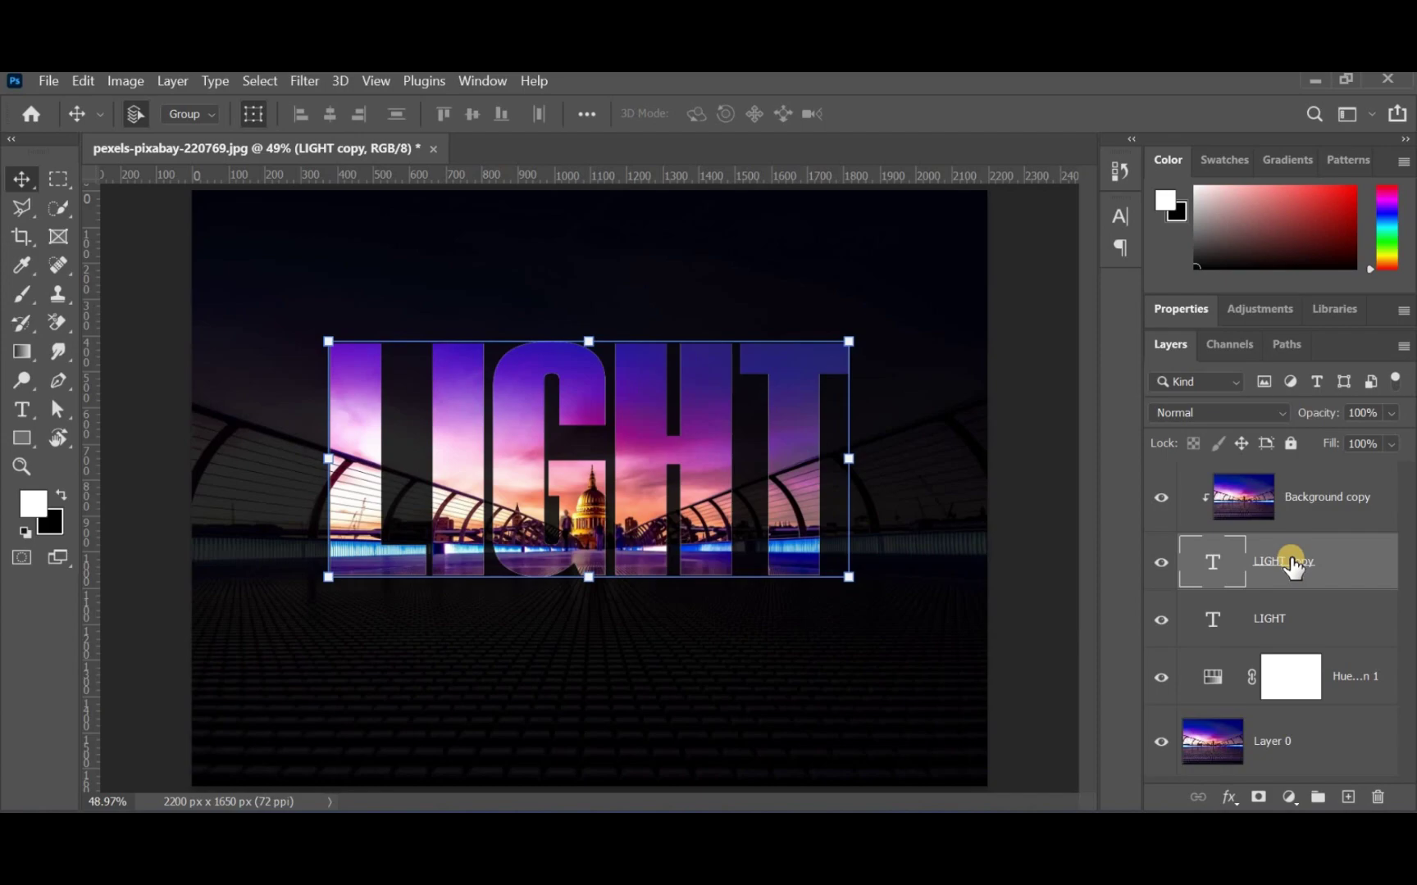
pyautogui.rightClick(1354, 571)
pyautogui.click(1252, 495)
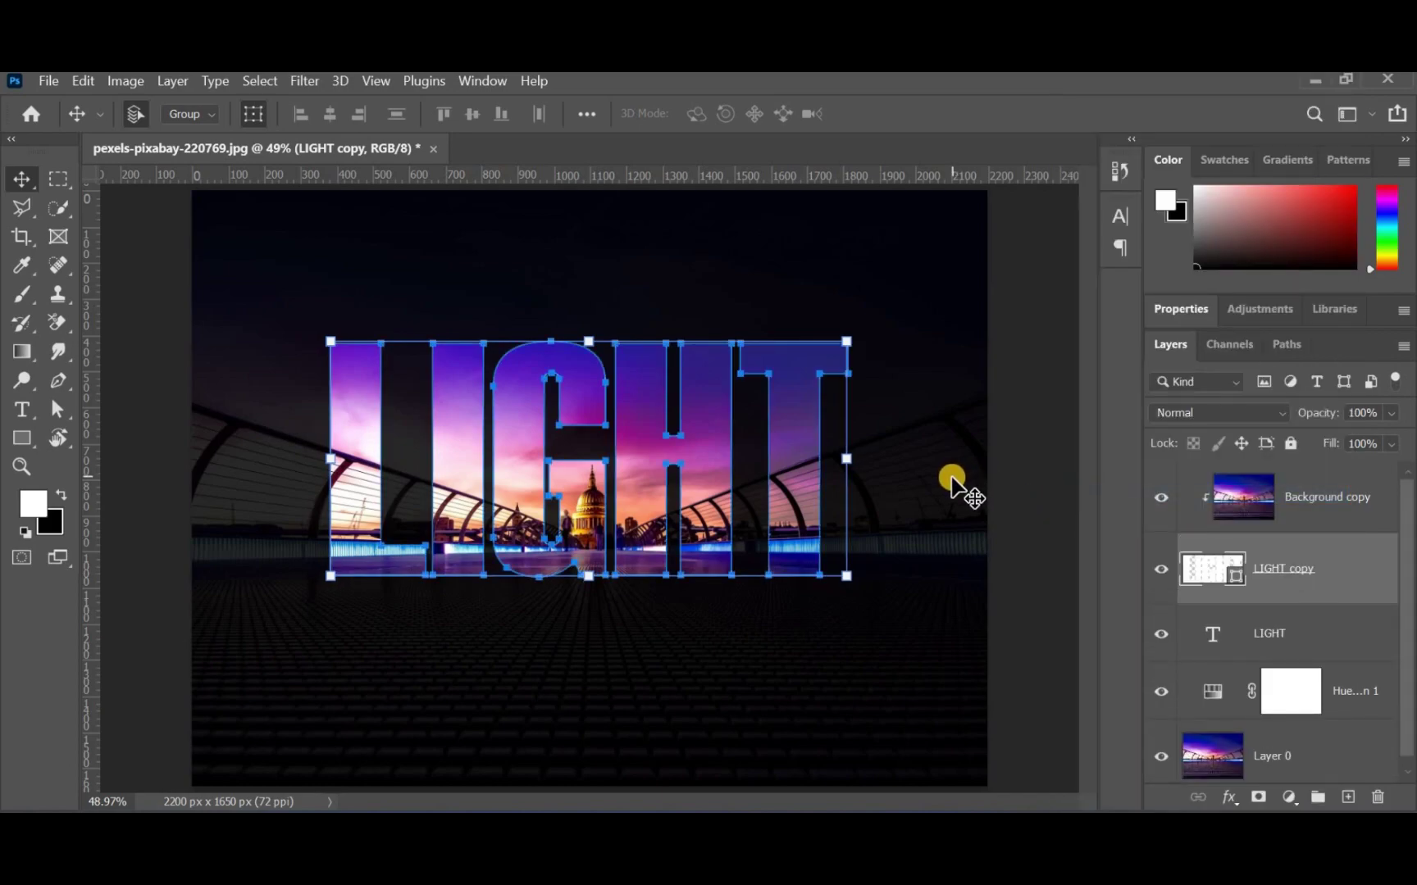
# Flip the LIGHT text upside down and mirrored, placing it just below the original word.
pyautogui.hotkey('alt', '[')
pyautogui.hotkey('ctrl', 't')
pyautogui.rightClick(609, 380)
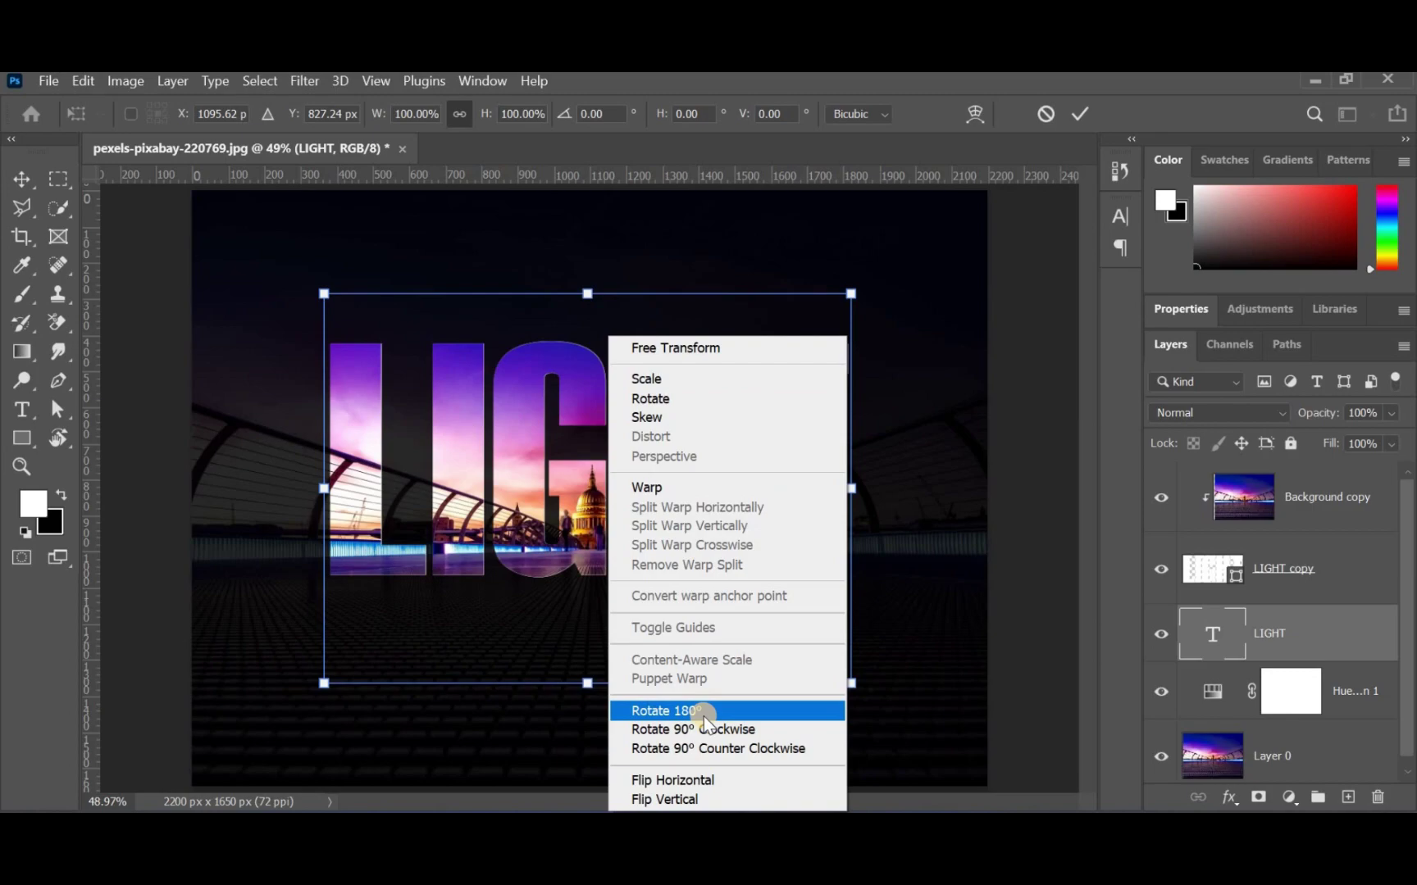
pyautogui.click(689, 778)
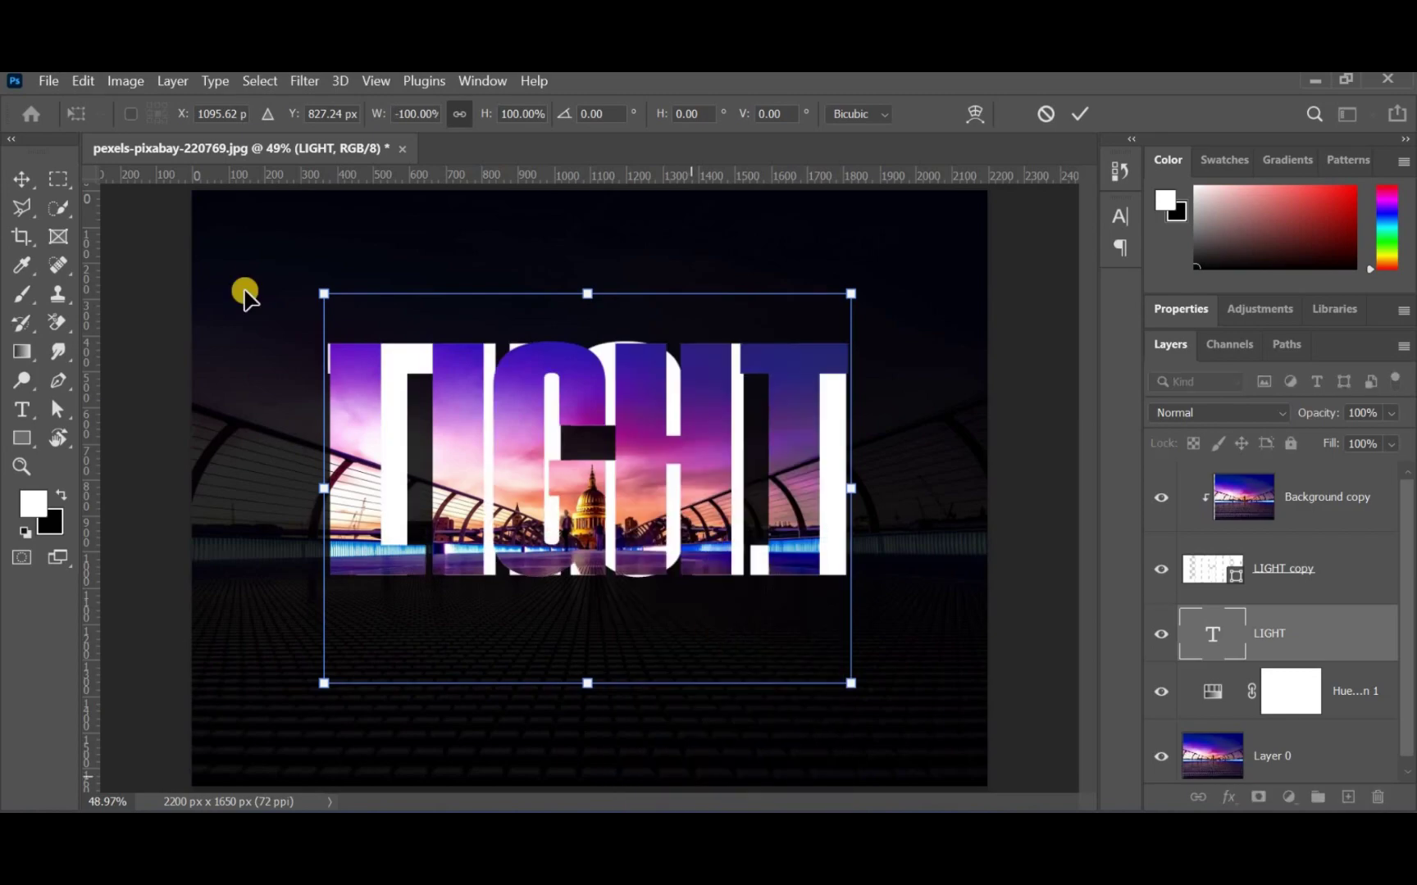
pyautogui.doubleClick(432, 399)
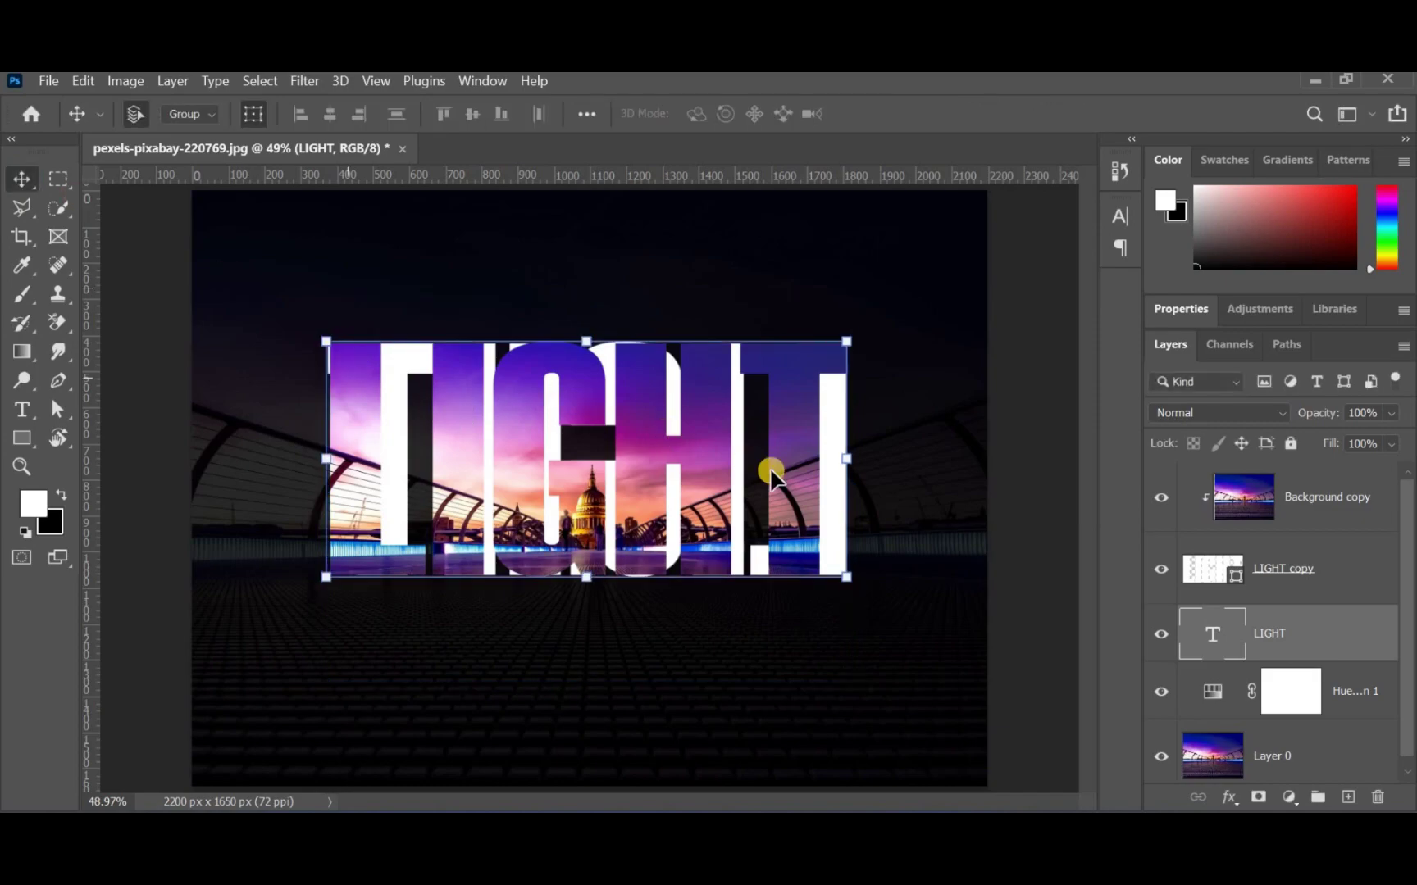
pyautogui.moveTo(830, 474); pyautogui.dragTo(826, 711)
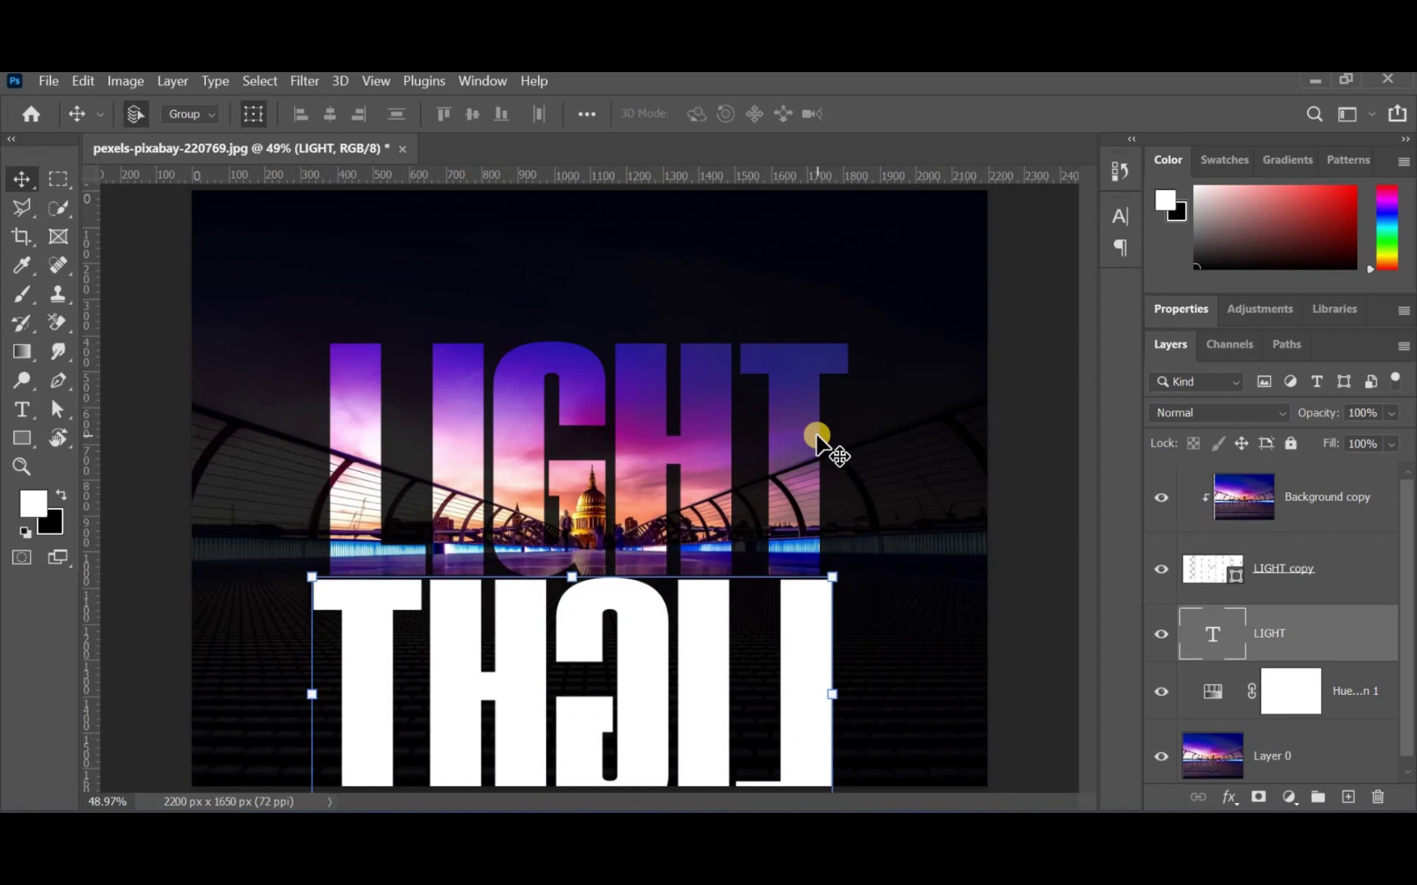
pyautogui.rightClick(789, 591)
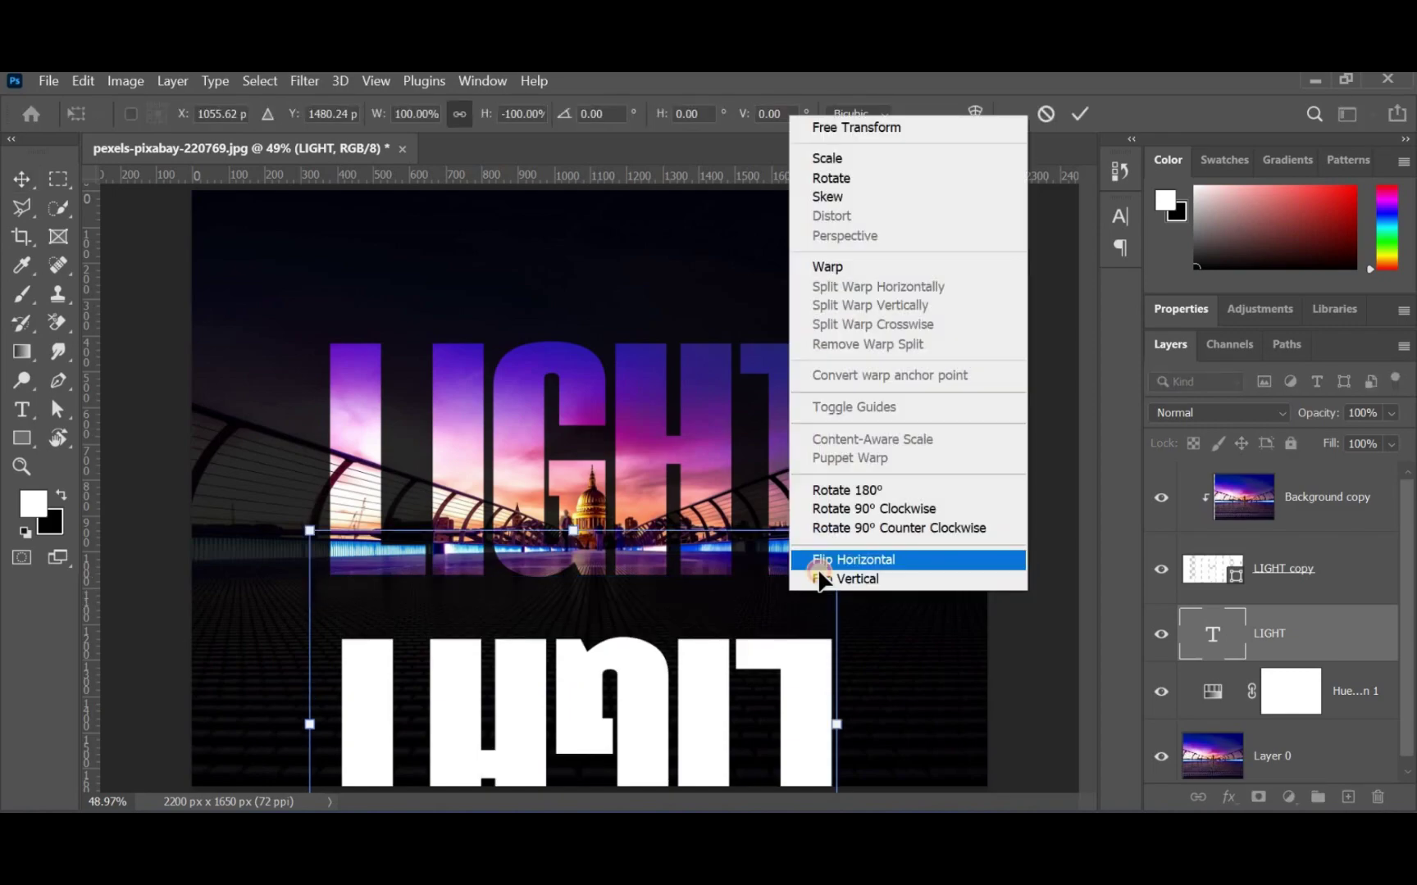
pyautogui.click(819, 564)
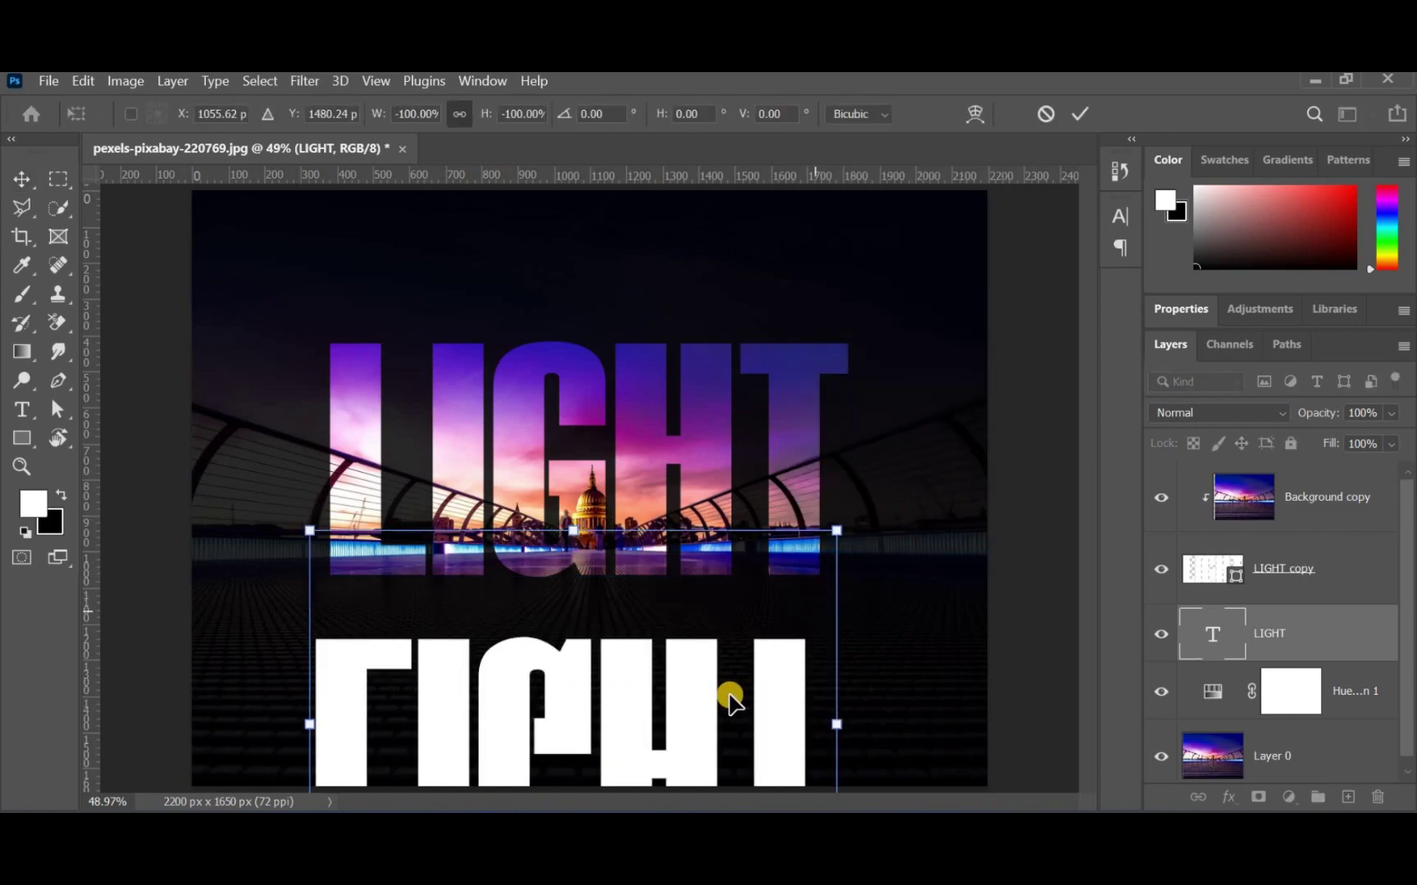
pyautogui.moveTo(711, 690); pyautogui.dragTo(714, 632)
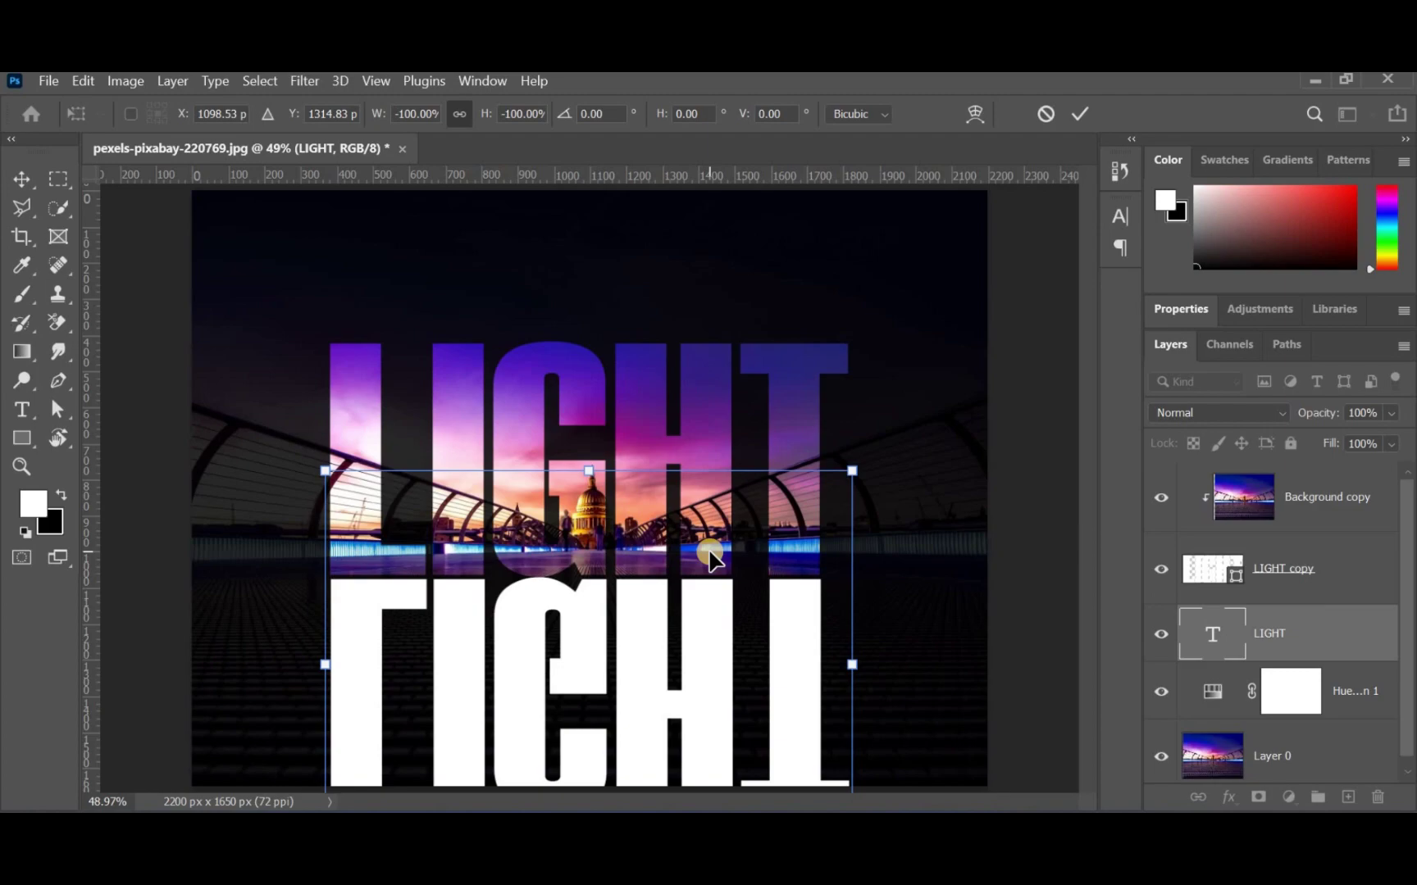
# Commit the reflection's position and convert the reflected text to a shape.
pyautogui.press('Return')
pyautogui.rightClick(1332, 632)
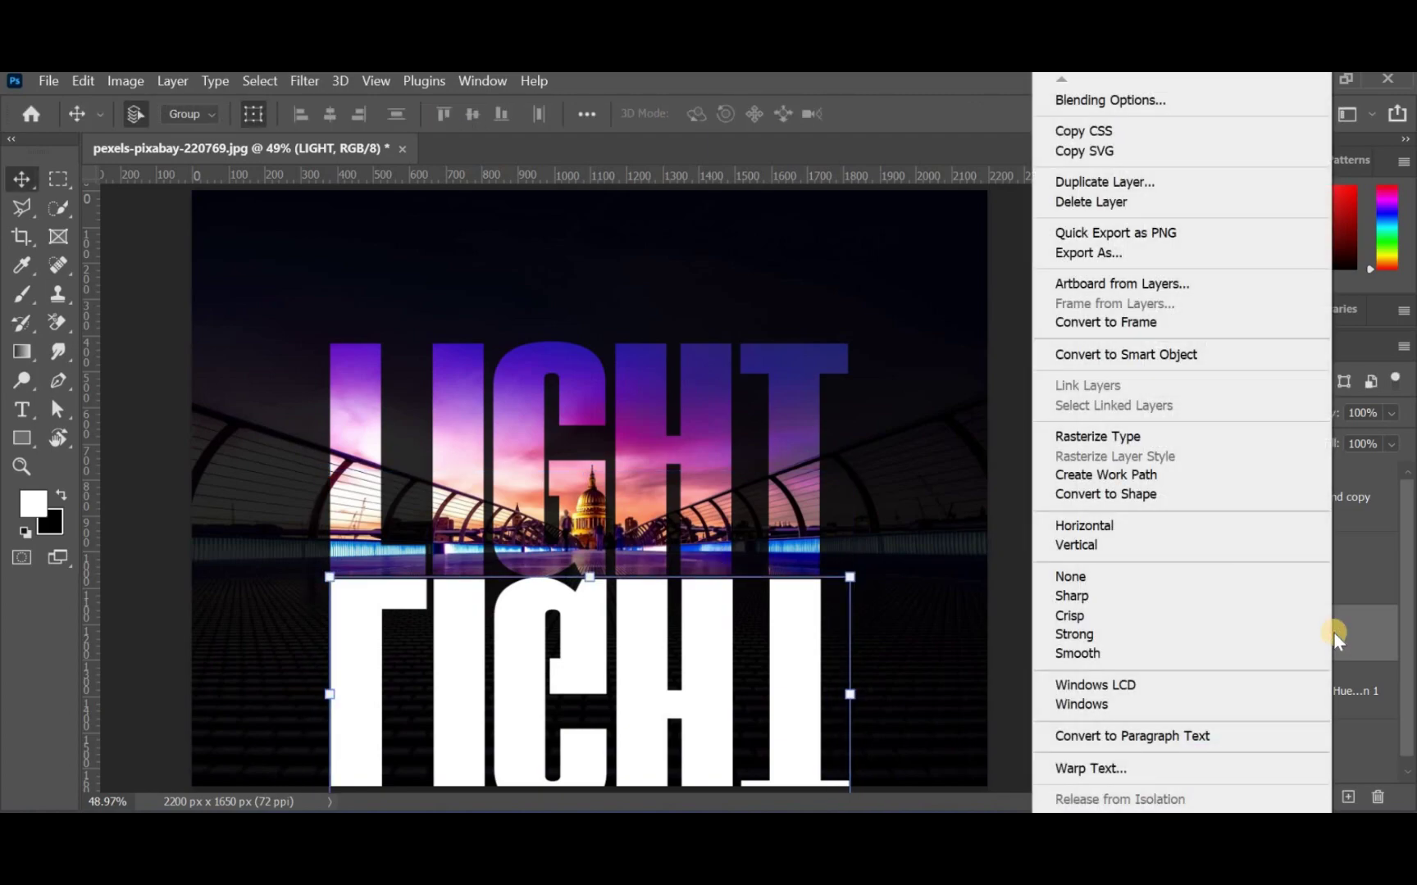
pyautogui.press('Escape')
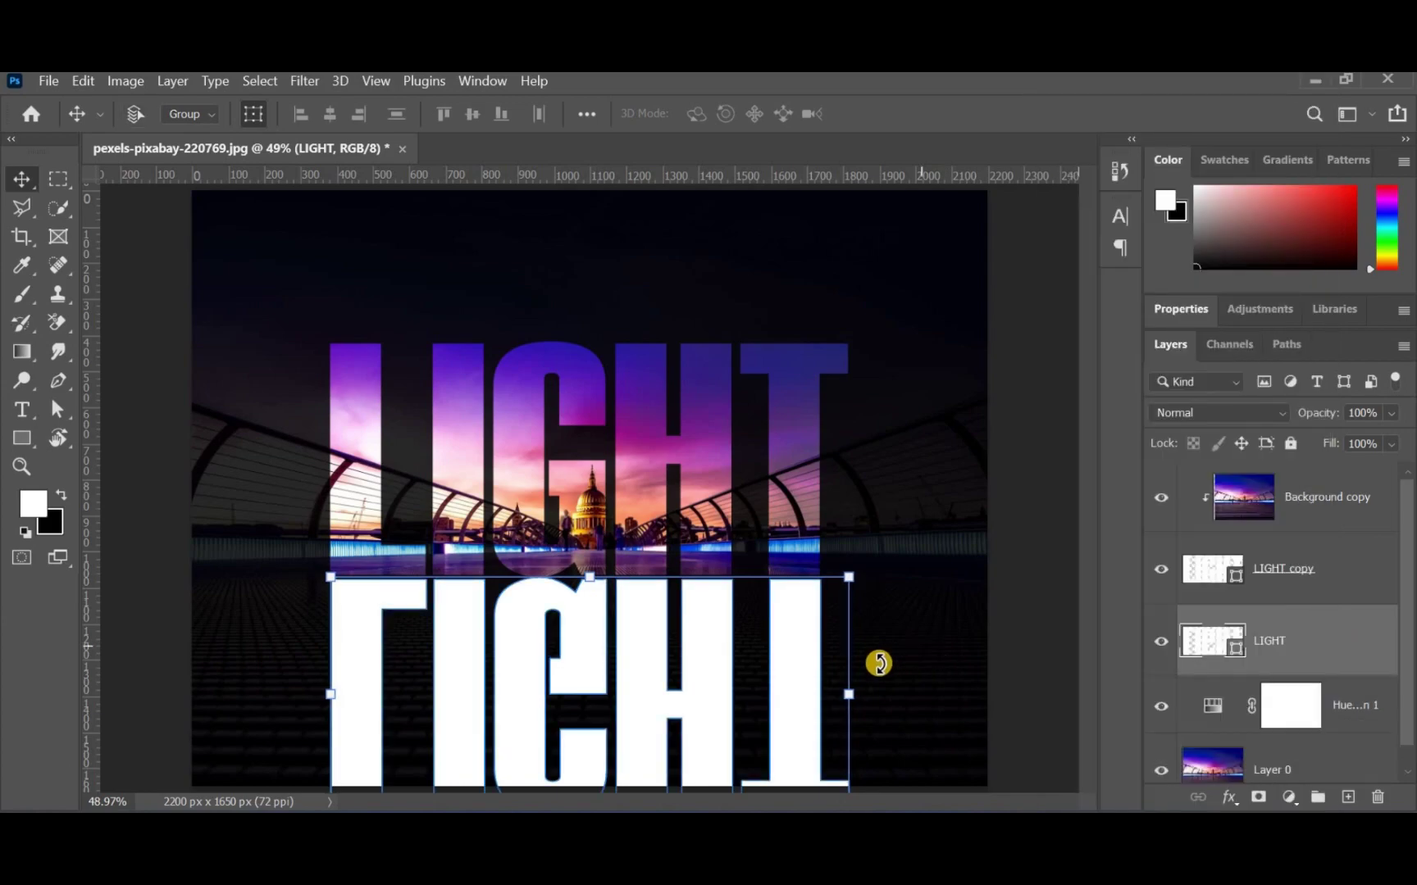
# Perspective-transform the reflection so it flares wider toward the bottom.
pyautogui.hotkey('ctrl', 't')
pyautogui.rightClick(844, 628)
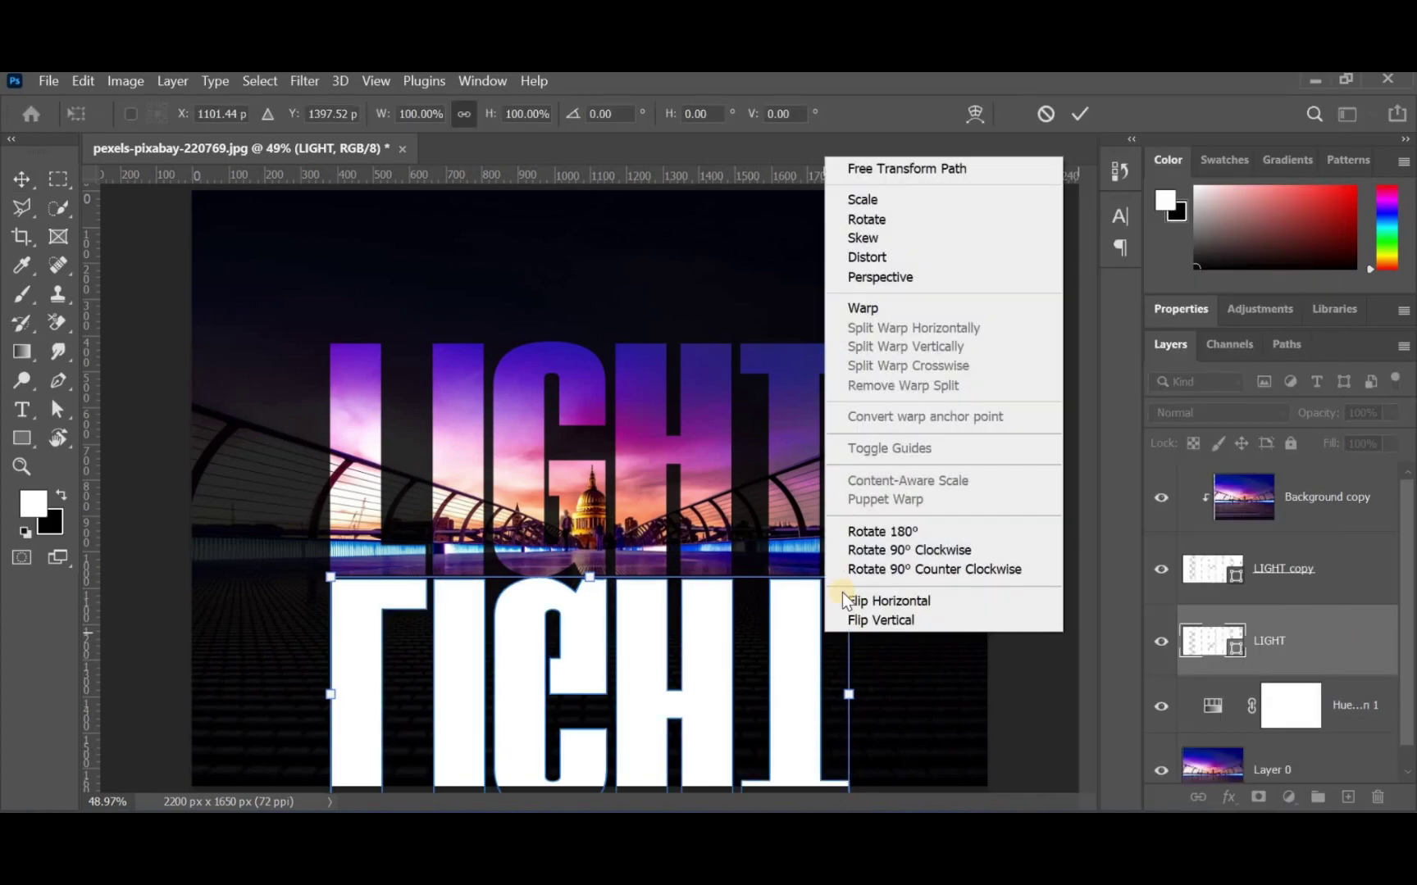
pyautogui.click(874, 283)
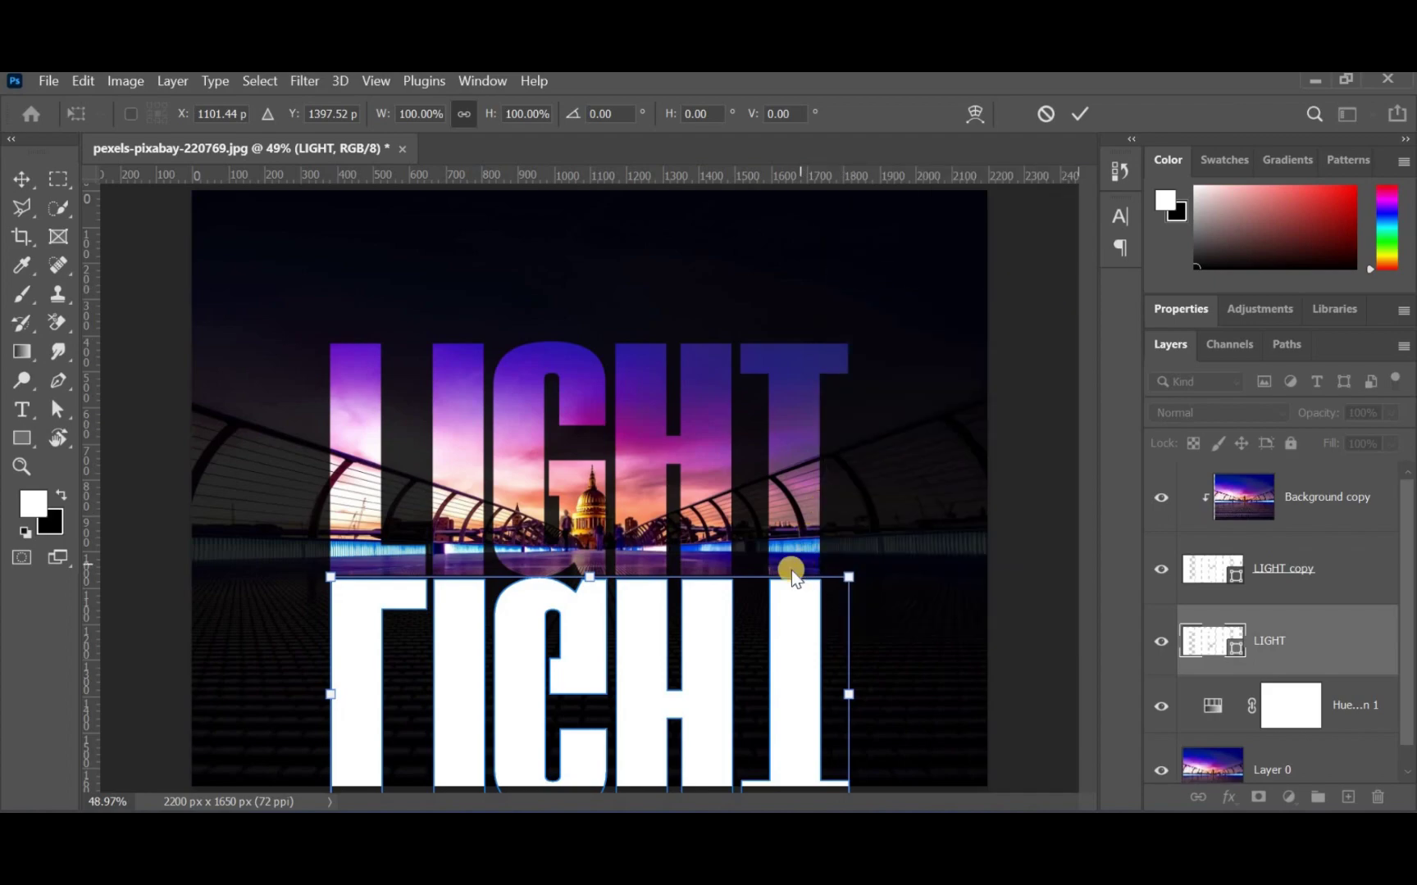
pyautogui.scroll(-3, 765, 587)
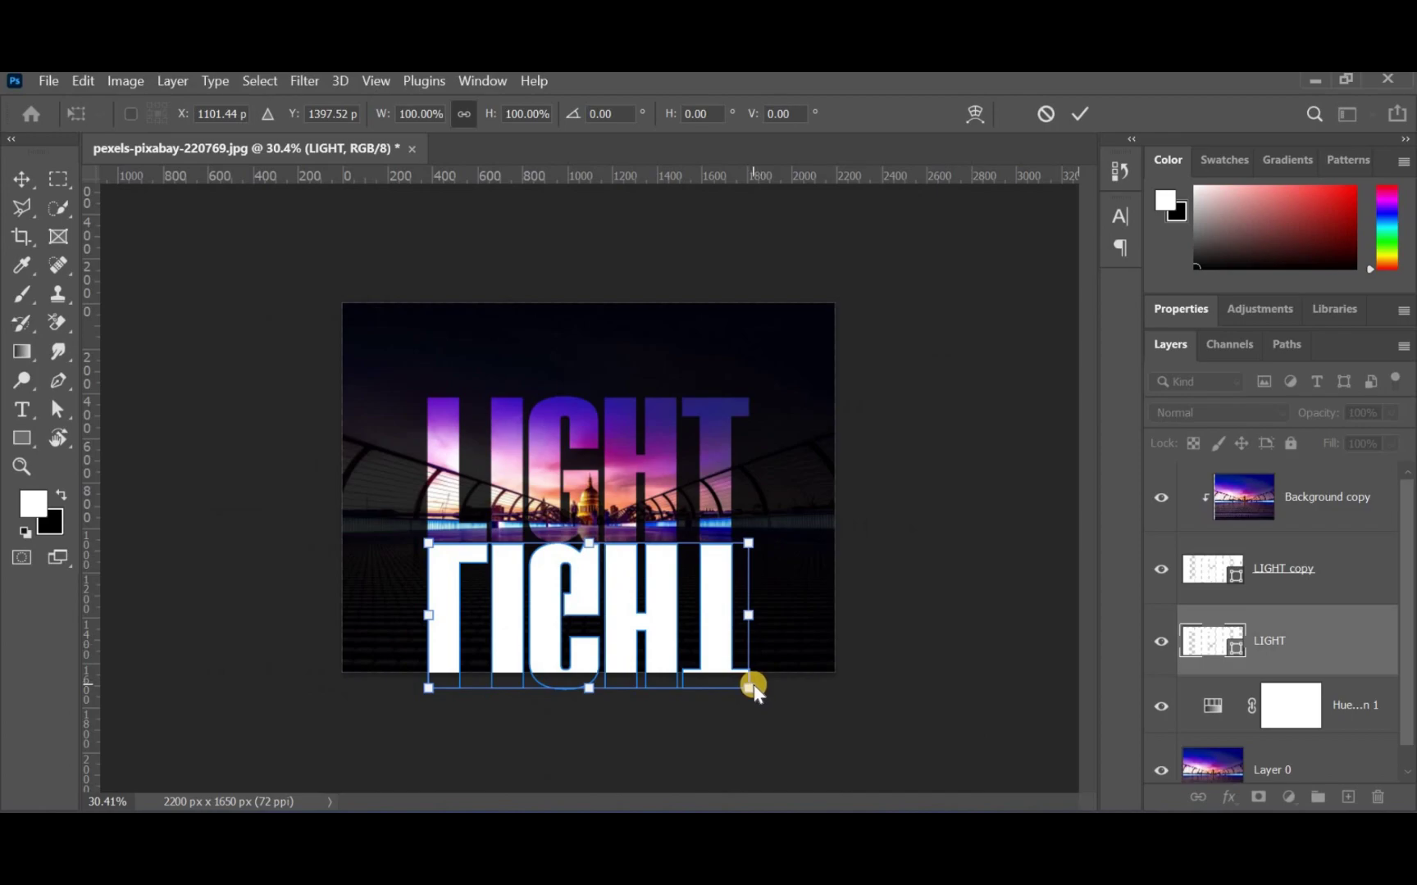
pyautogui.moveTo(750, 689)
pyautogui.mouseDown()
pyautogui.moveTo(903, 710)
pyautogui.moveTo(920, 693)
pyautogui.mouseUp()
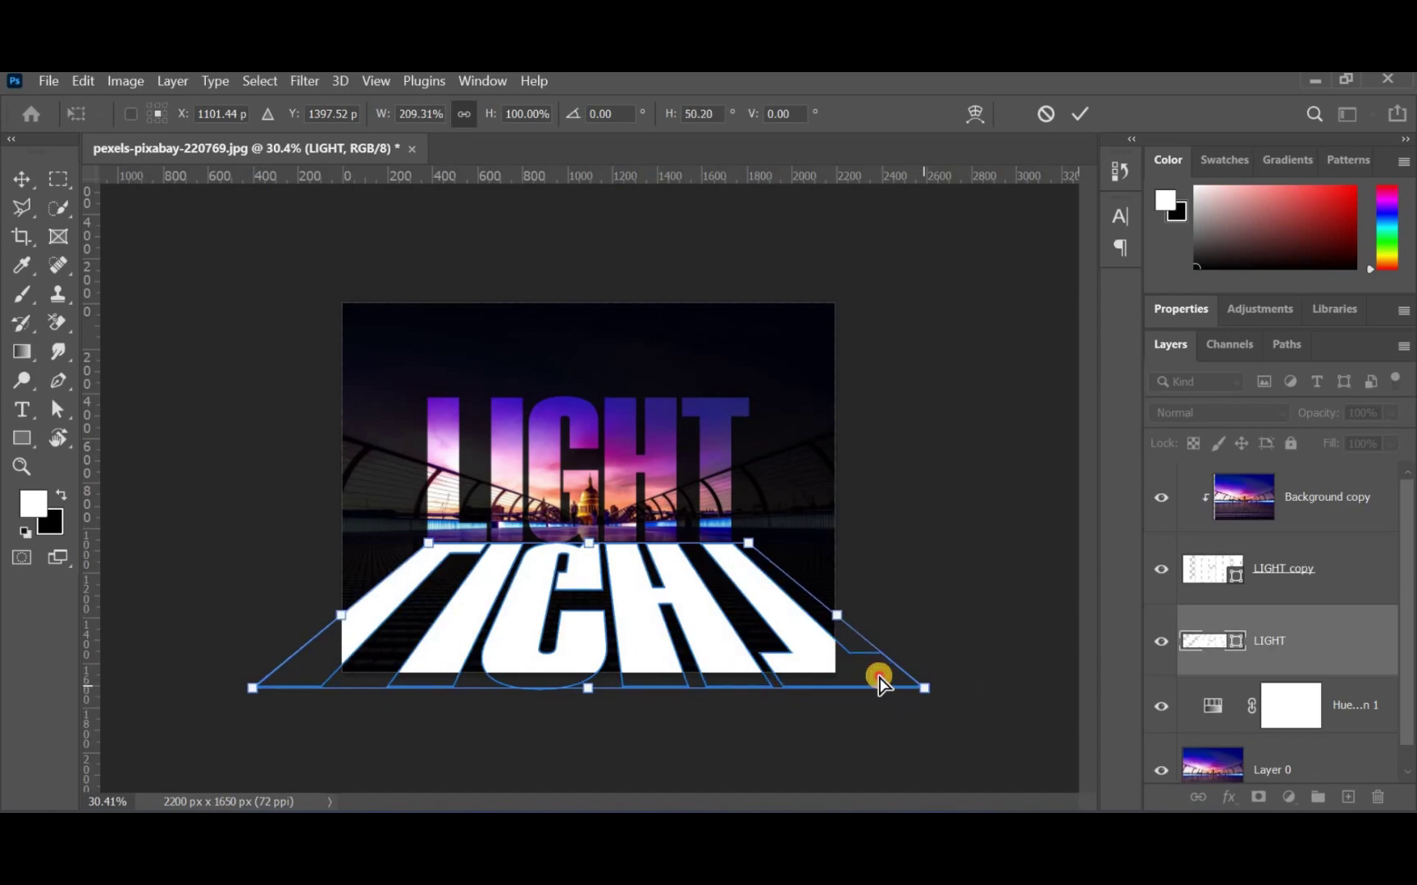
pyautogui.moveTo(878, 680); pyautogui.dragTo(860, 694)
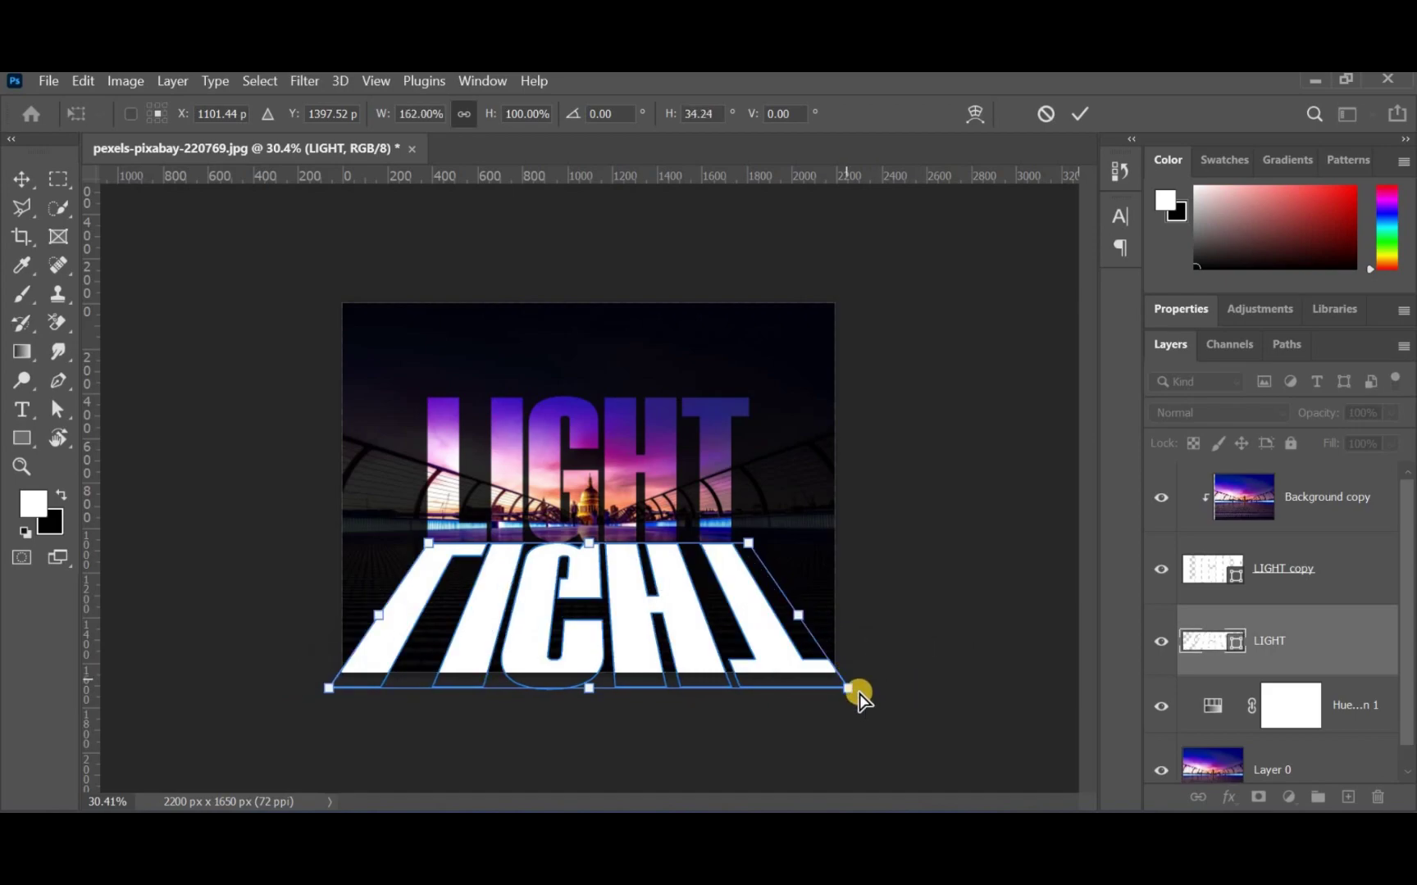
pyautogui.moveTo(860, 694); pyautogui.dragTo(858, 675)
pyautogui.hotkey('ctrl', 'z')
pyautogui.press('Return')
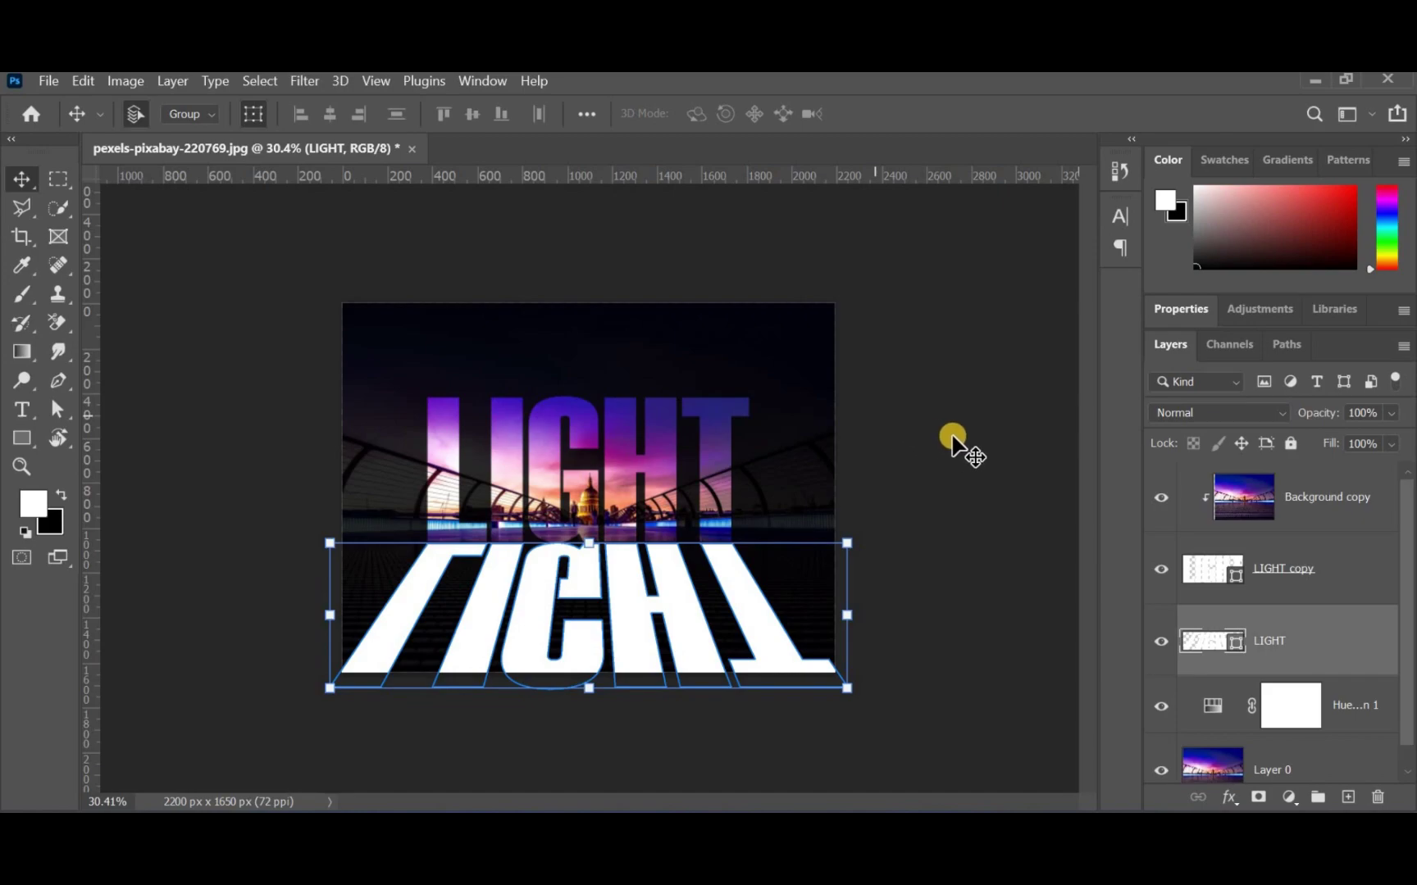
# Convert the reflection to a smart object and apply a 4.9-pixel Gaussian Blur.
pyautogui.click(303, 81)
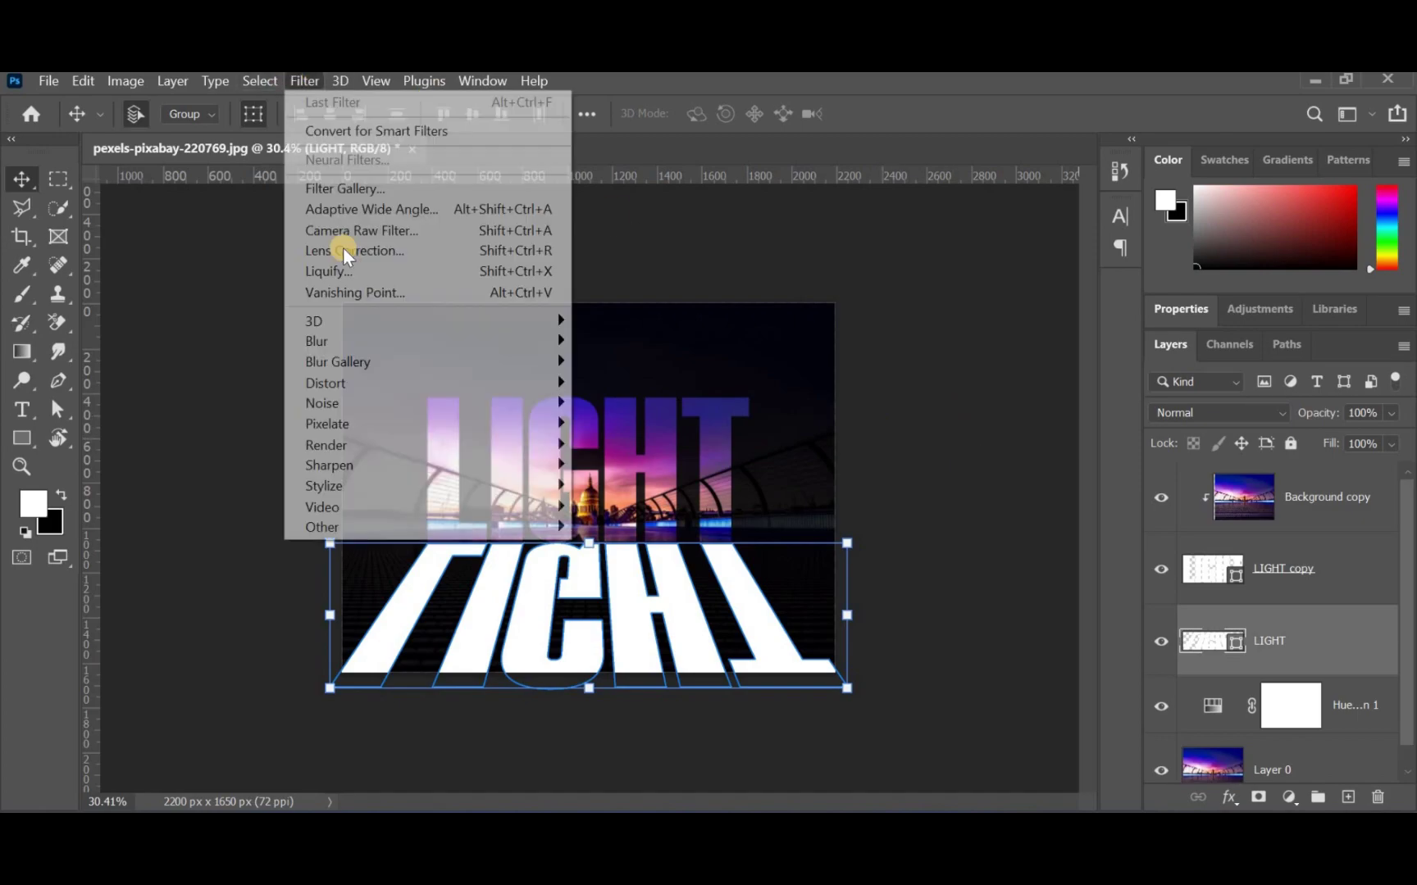
pyautogui.moveTo(322, 341)
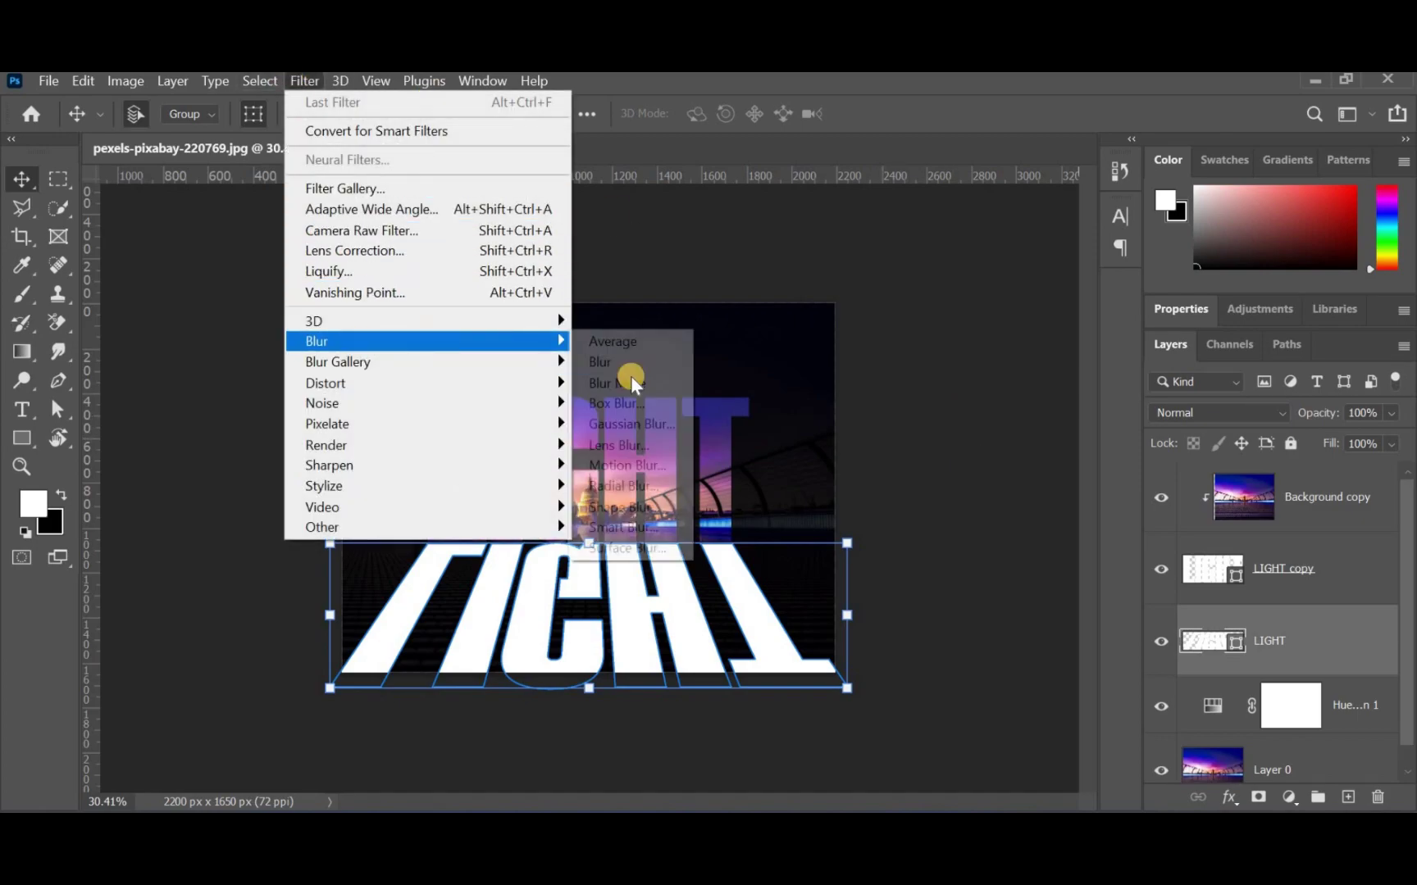
pyautogui.click(637, 421)
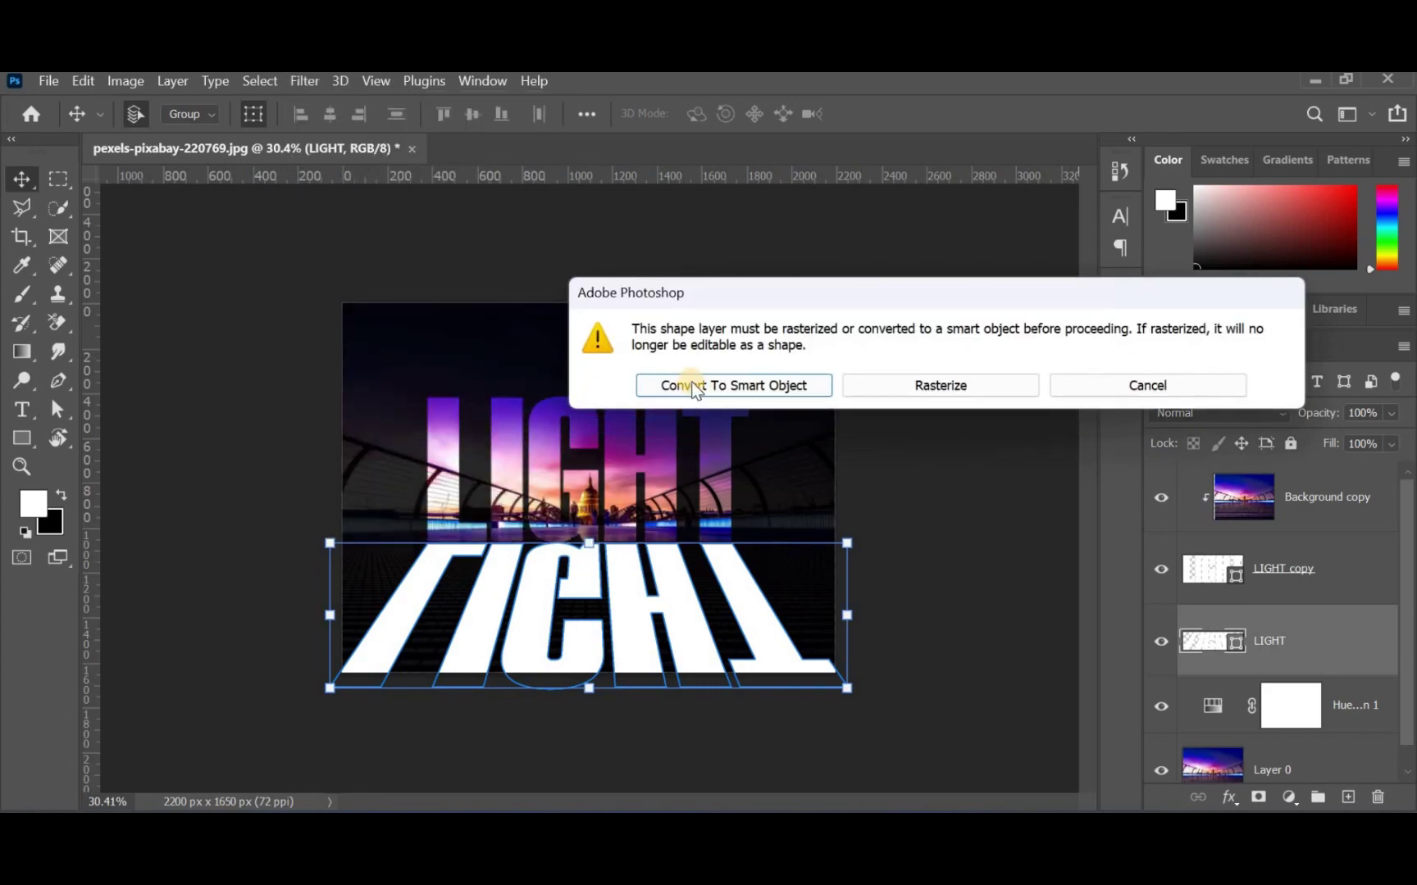
pyautogui.click(689, 385)
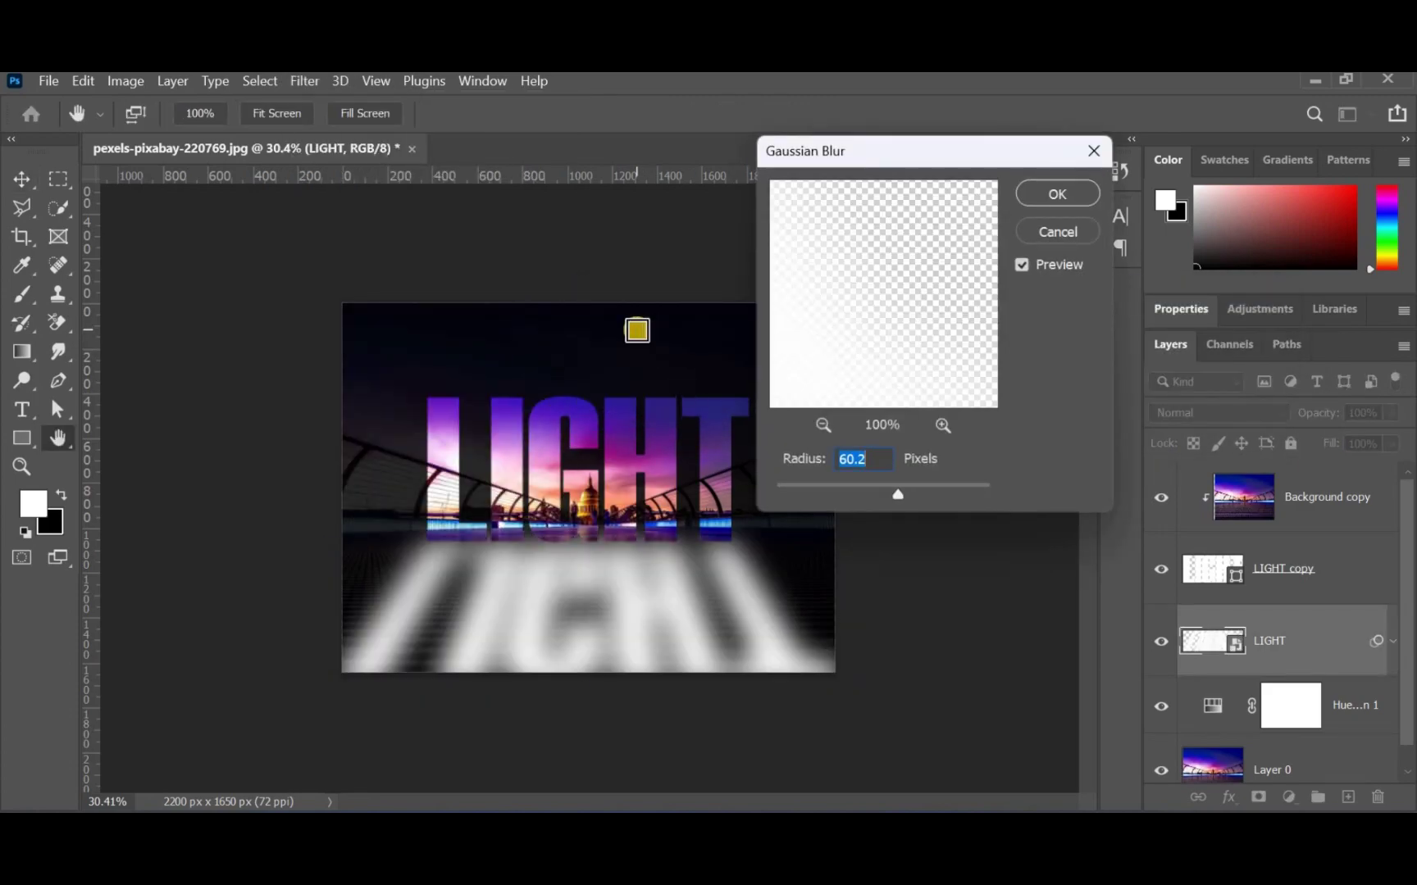
pyautogui.click(824, 486)
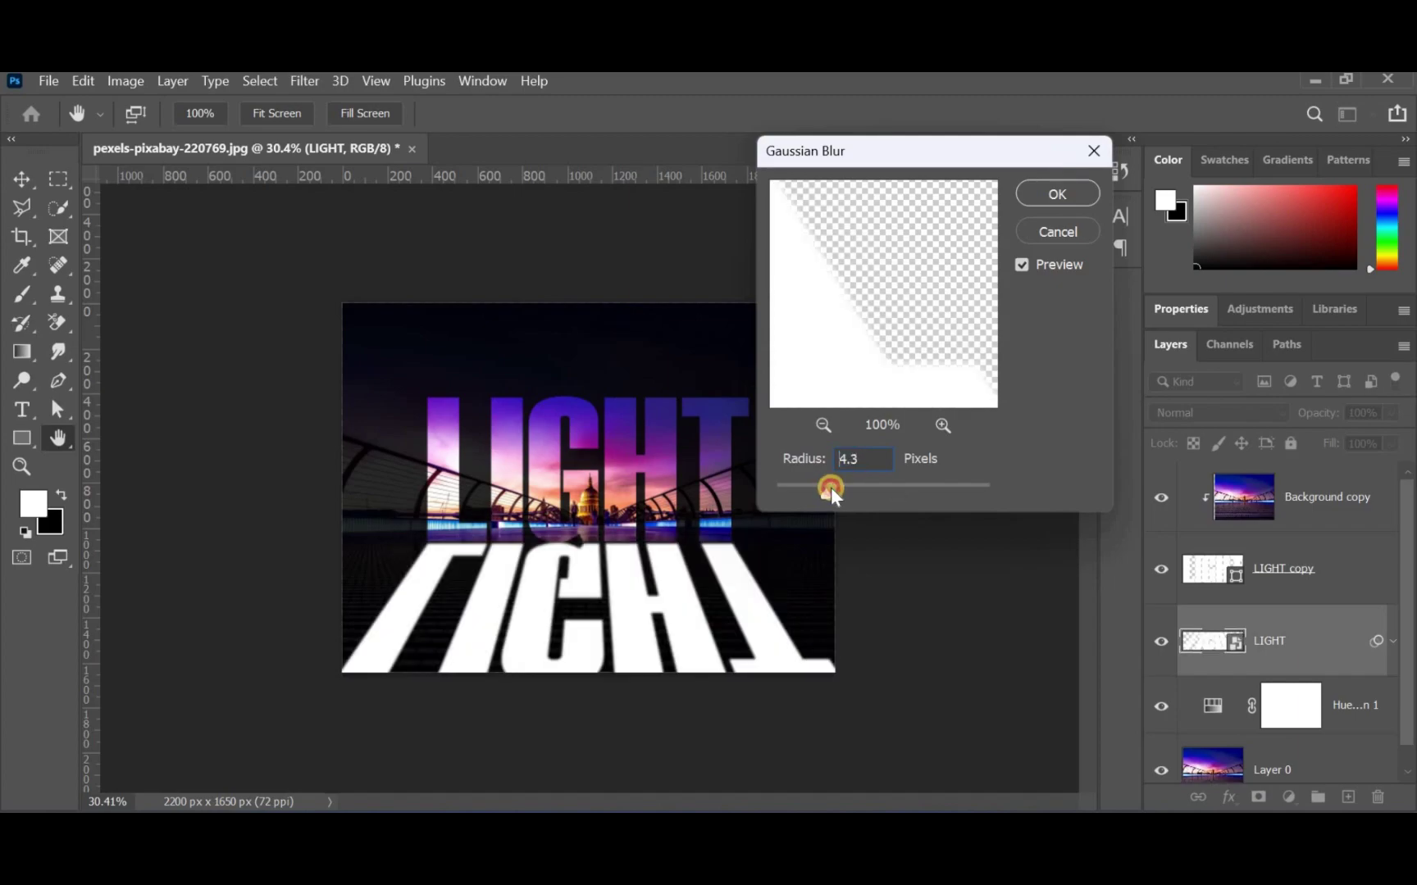
pyautogui.moveTo(834, 487); pyautogui.dragTo(834, 488)
pyautogui.click(1063, 198)
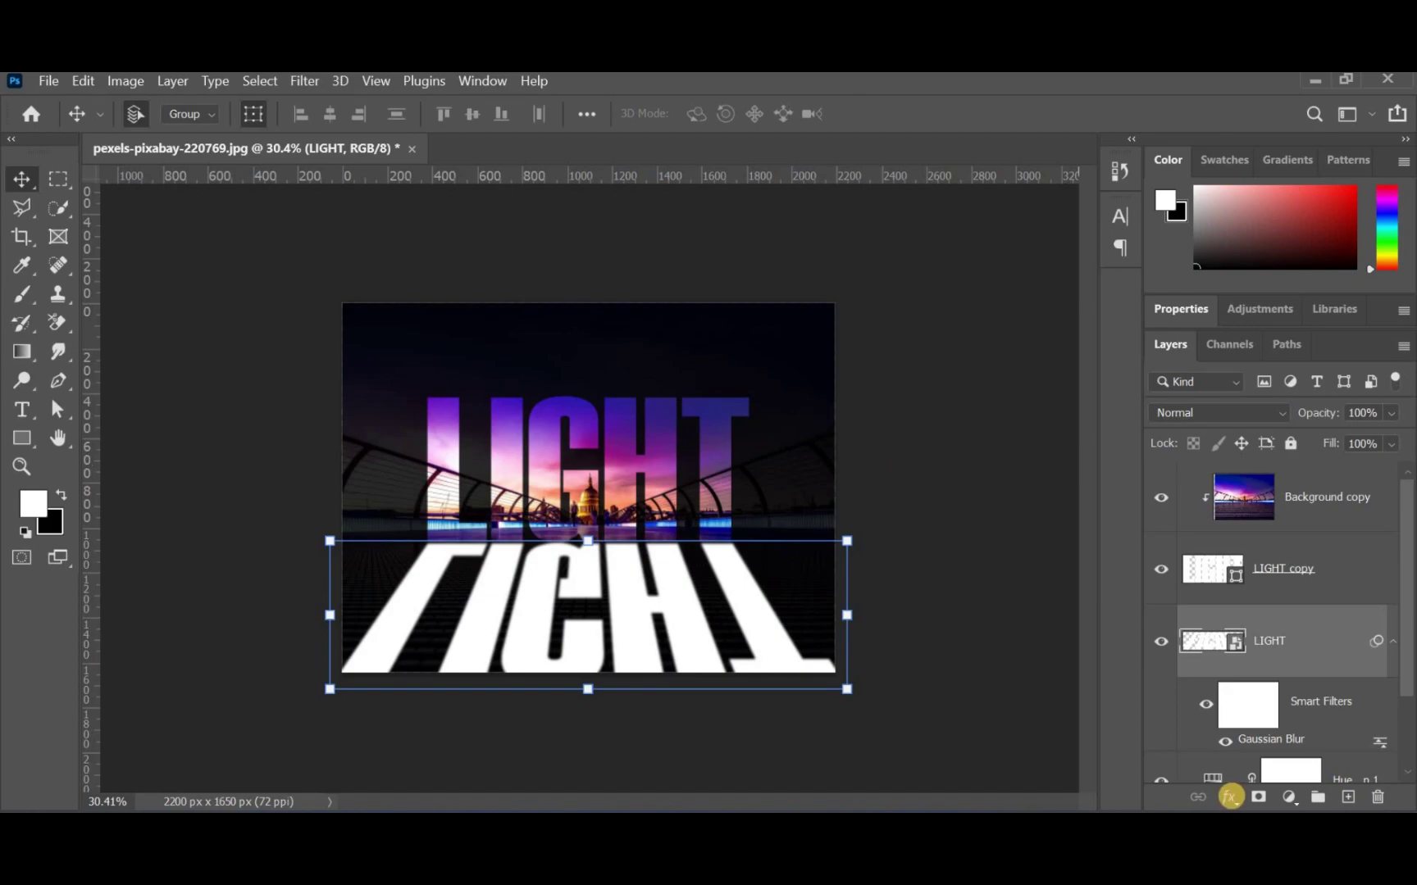
# In Blending Options, split the Underlying Layer black slider so the reflection shows only on lit tiles.
pyautogui.click(1229, 797)
pyautogui.click(1285, 567)
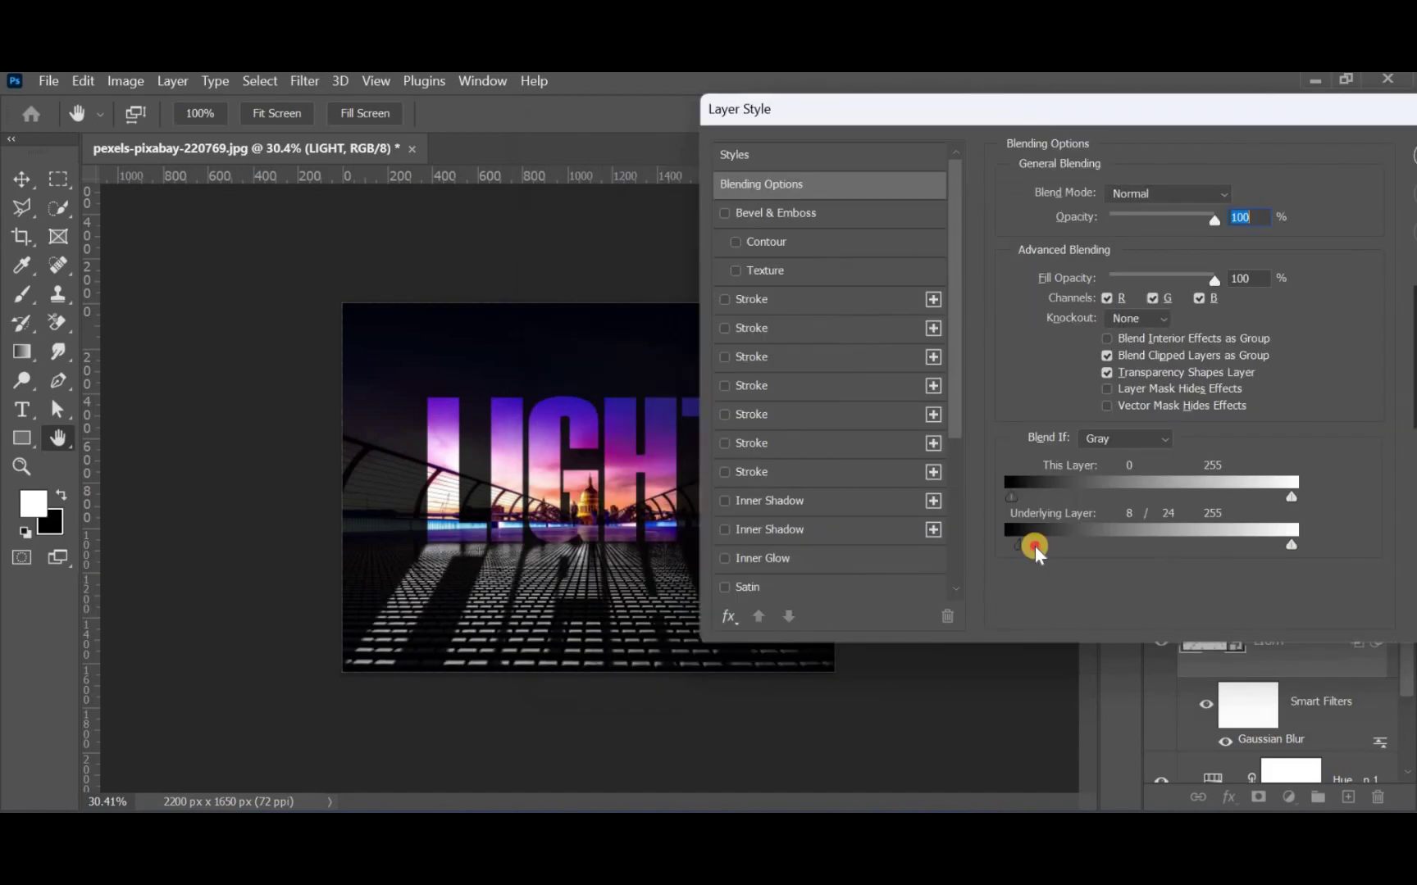
pyautogui.moveTo(1035, 546)
pyautogui.mouseDown()
pyautogui.moveTo(986, 546)
pyautogui.moveTo(1026, 545)
pyautogui.mouseUp()
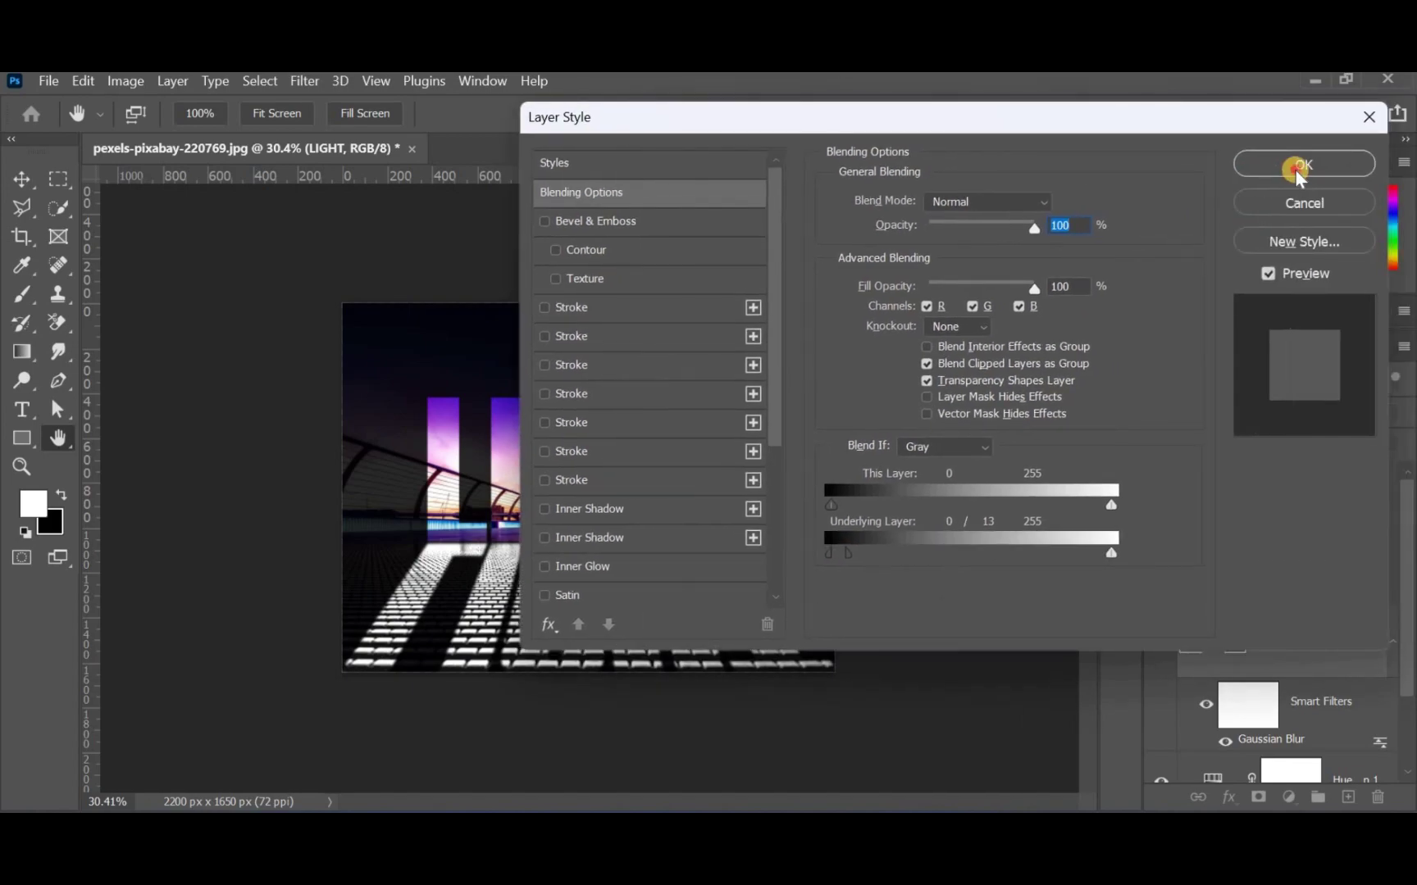
pyautogui.click(1295, 168)
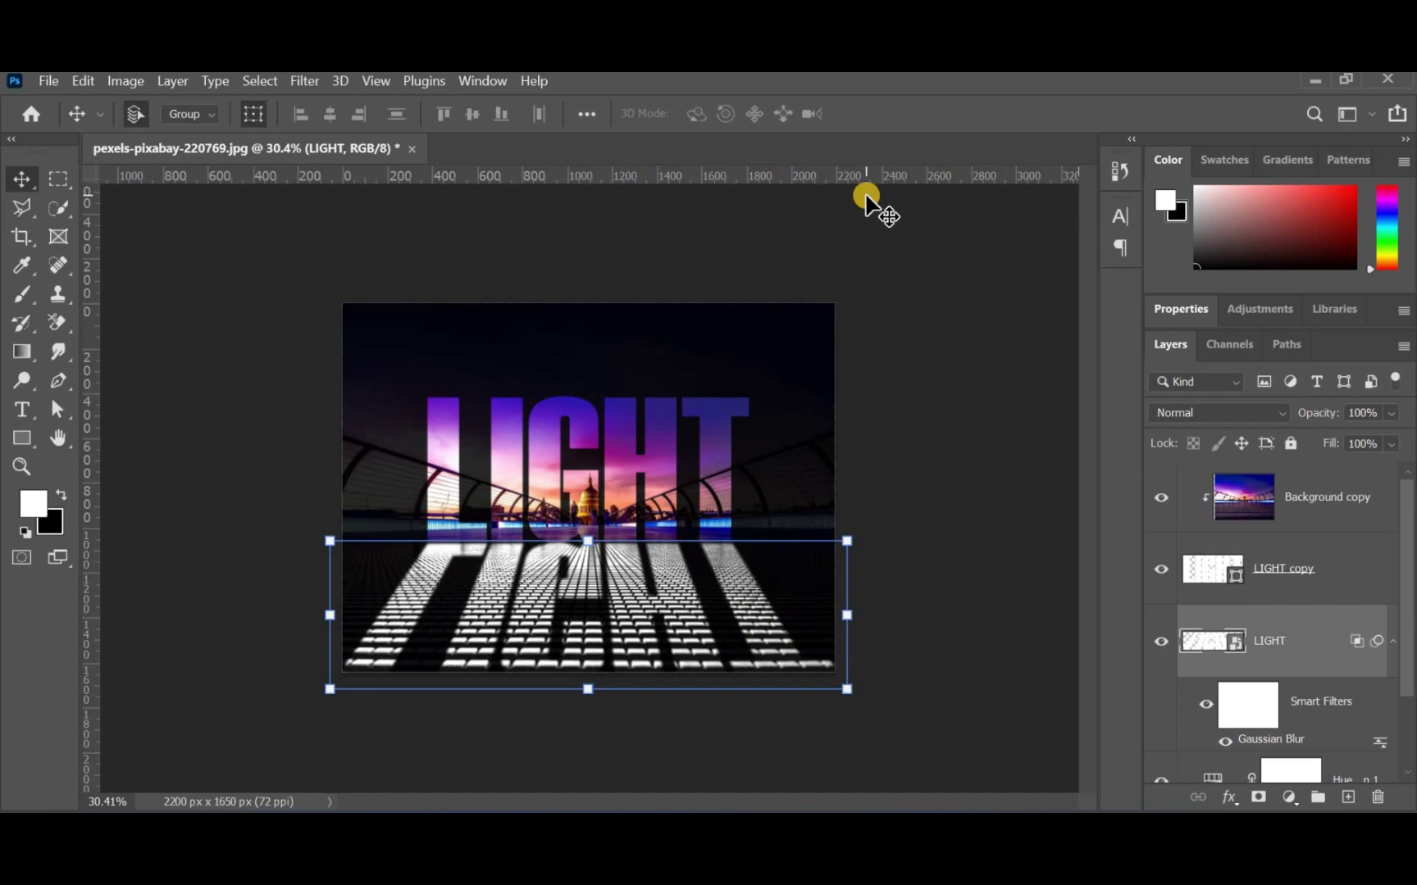
# Zoom the view to fit the whole image on screen.
pyautogui.click(21, 466)
pyautogui.rightClick(447, 349)
pyautogui.click(459, 345)
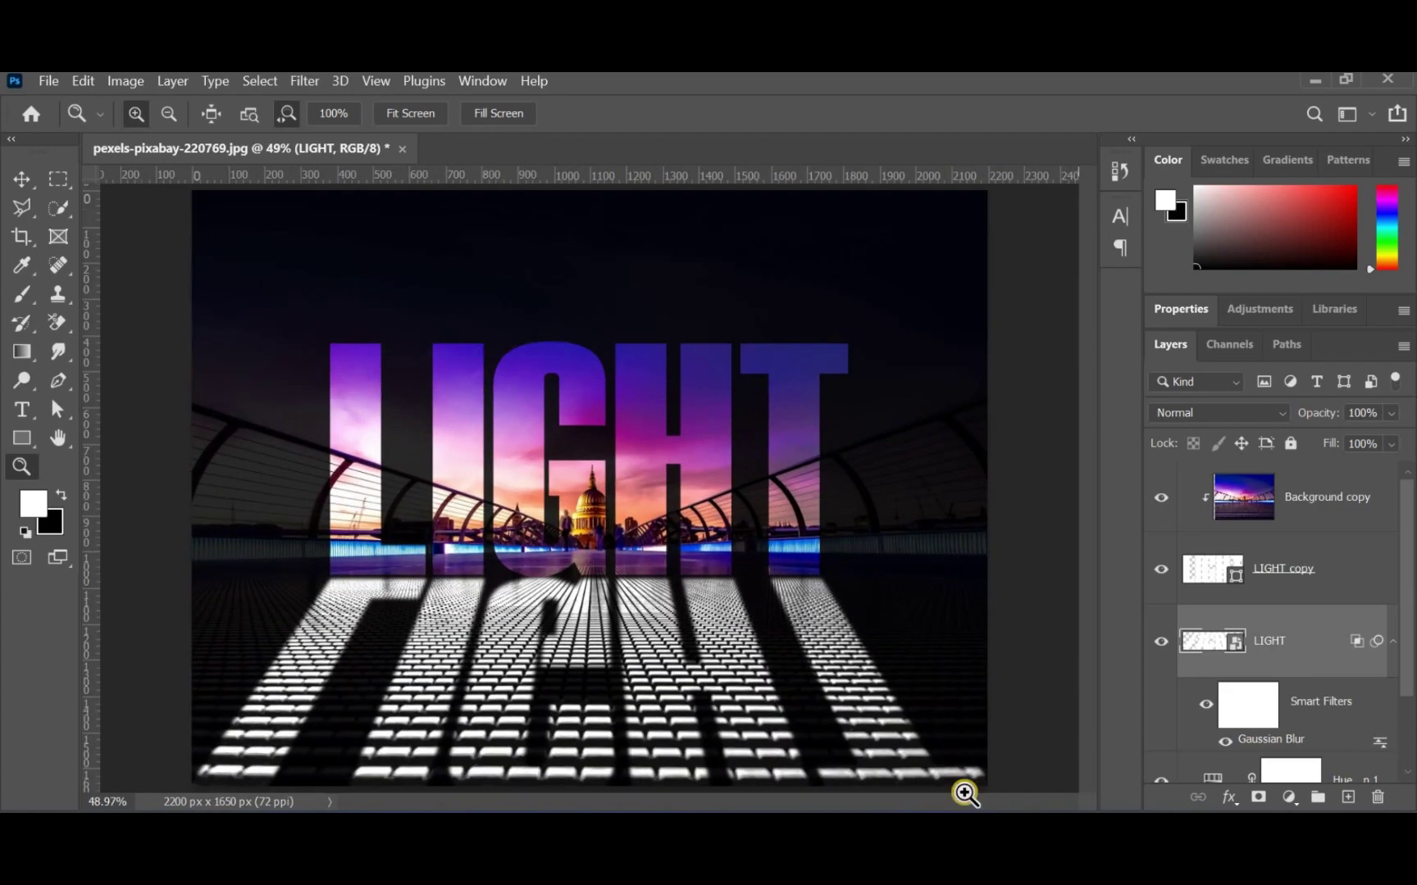